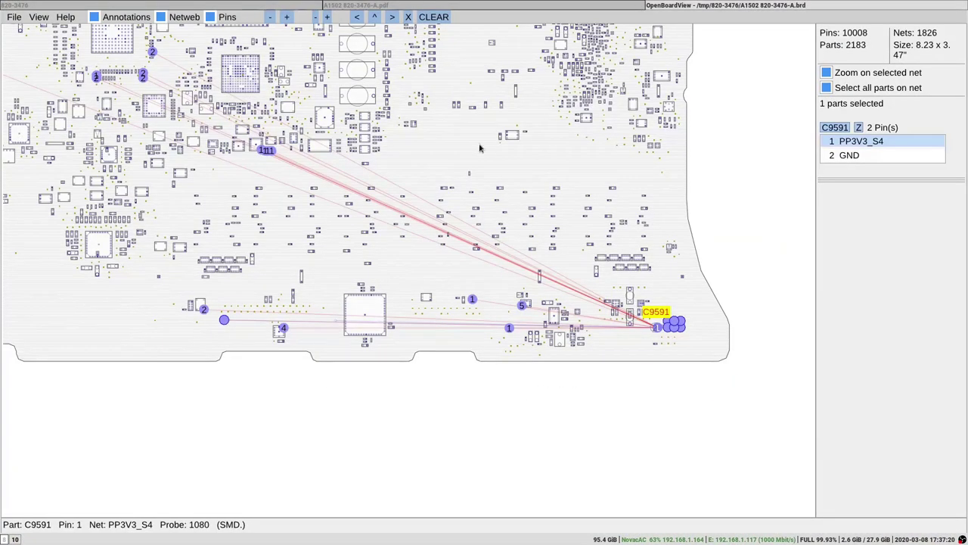
Step: Clear the selected part, search the board for net PP3V42, and locate its highlighted pins
click(479, 137)
key(ctrl+f)
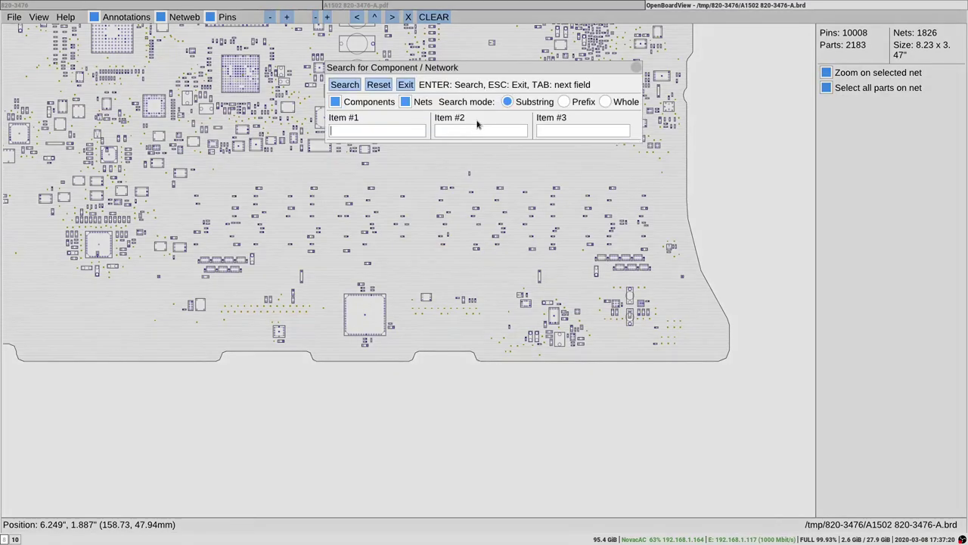
text(pp3v42)
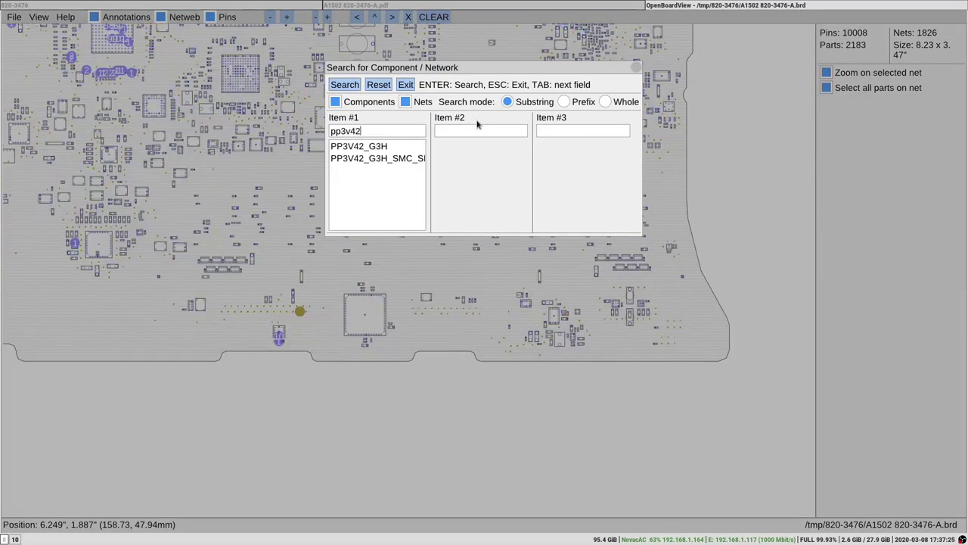
key(Return)
scroll(431, 263, up, 5)
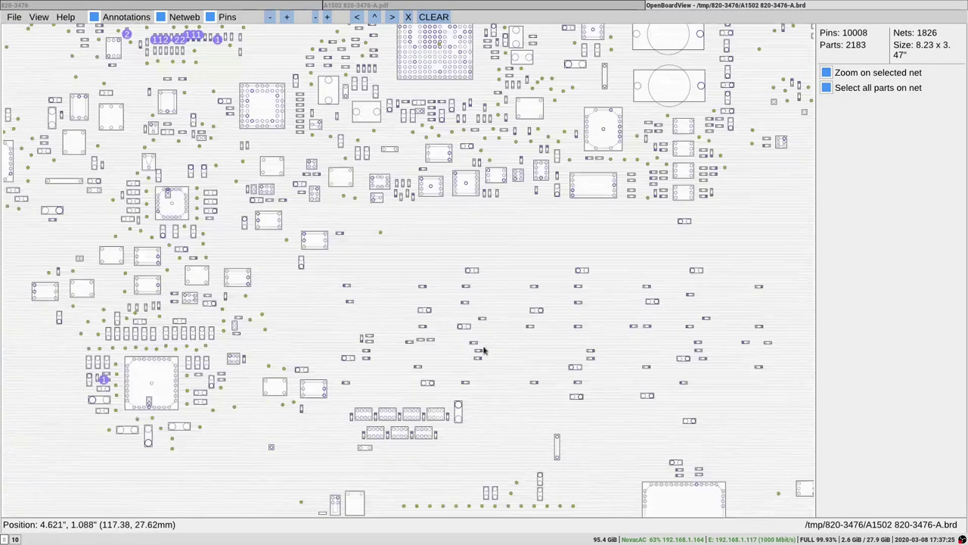
drag(482, 350, 514, 164)
scroll(551, 371, down, 5)
scroll(579, 368, up, 4)
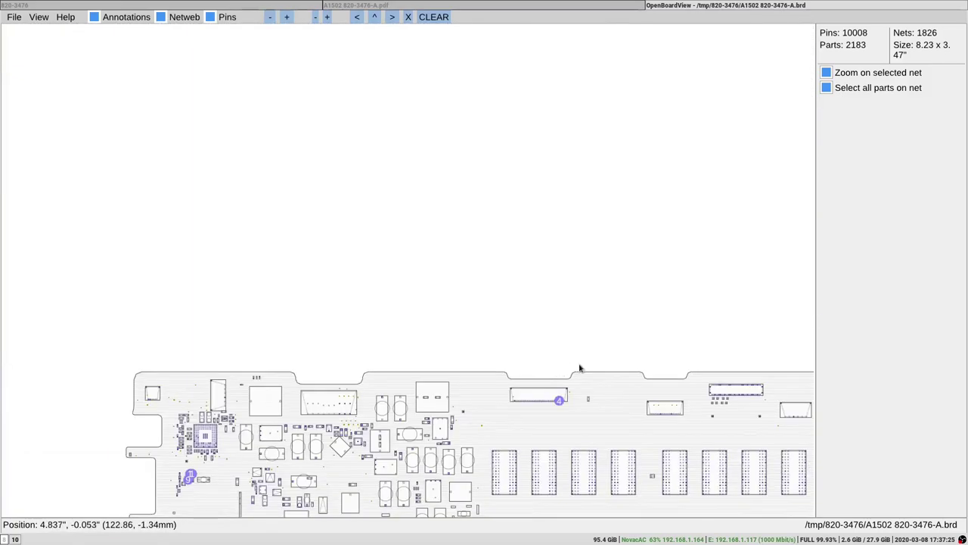
drag(580, 367, 482, 222)
scroll(254, 322, down, 3)
scroll(306, 229, up, 6)
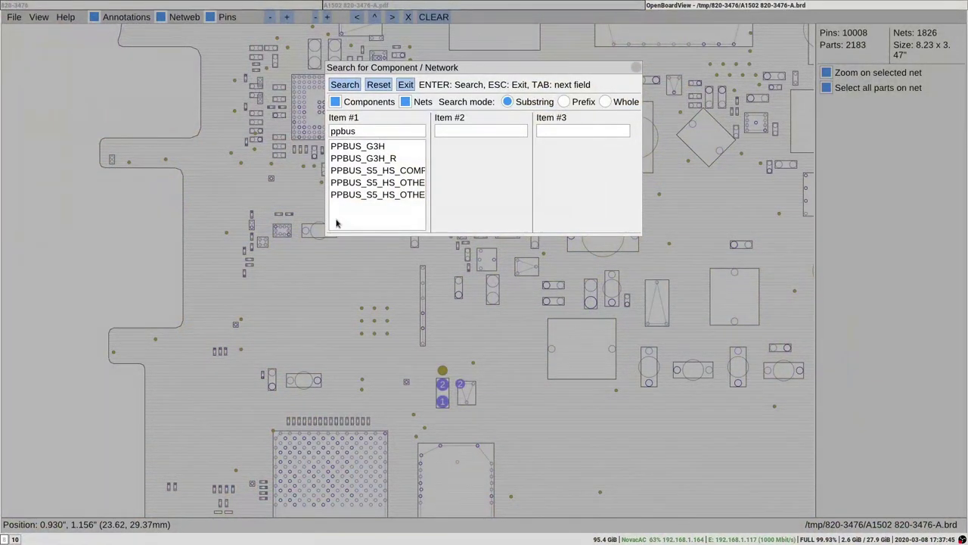
Step: Search the board for the PPBUS_G3H net and examine where its highlighted pins lie
click(367, 147)
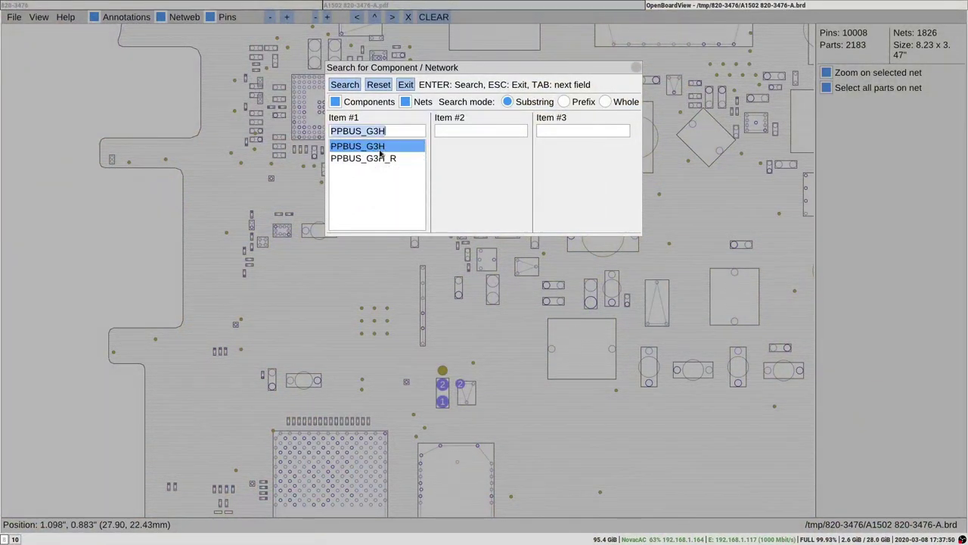
click(378, 158)
key(ctrl+f)
text(ppbus)
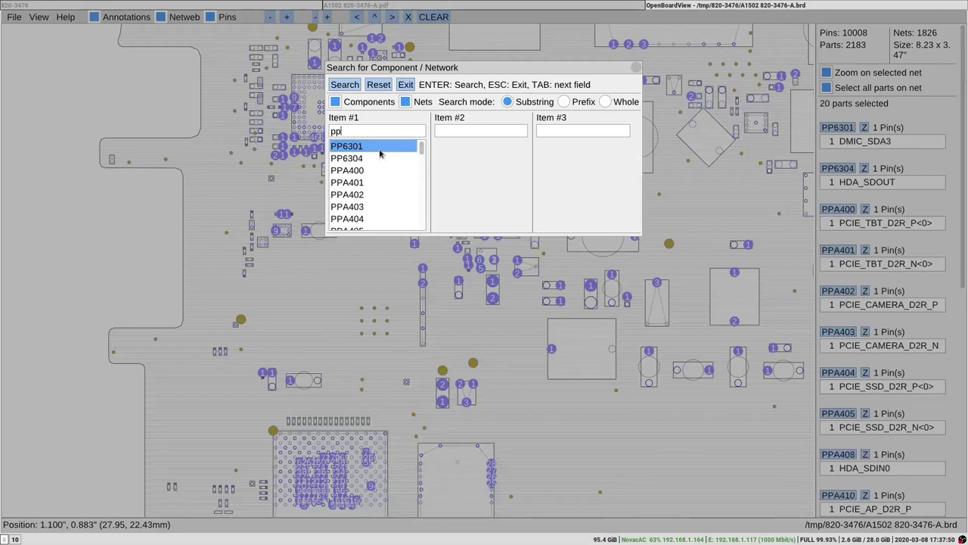
click(380, 152)
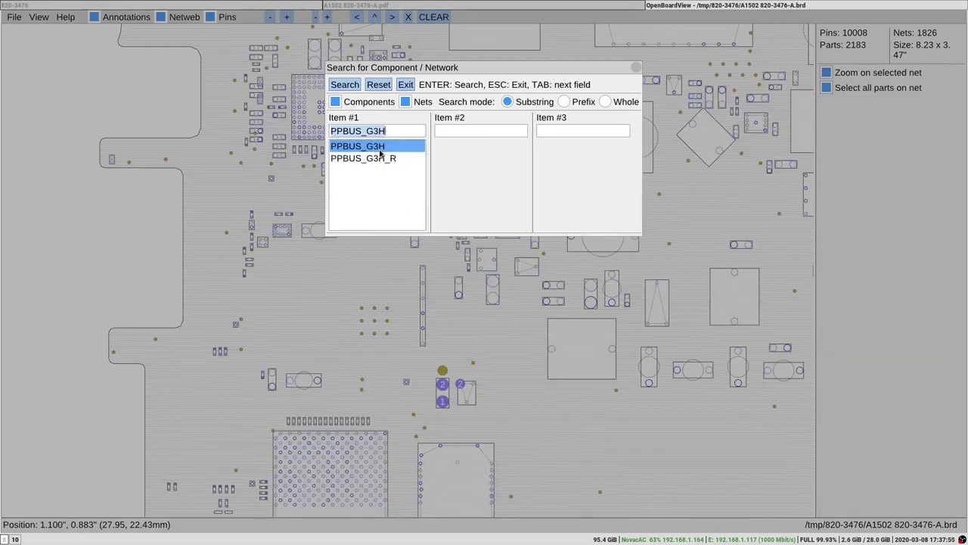
click(380, 149)
scroll(324, 391, up, 5)
scroll(469, 192, down, 8)
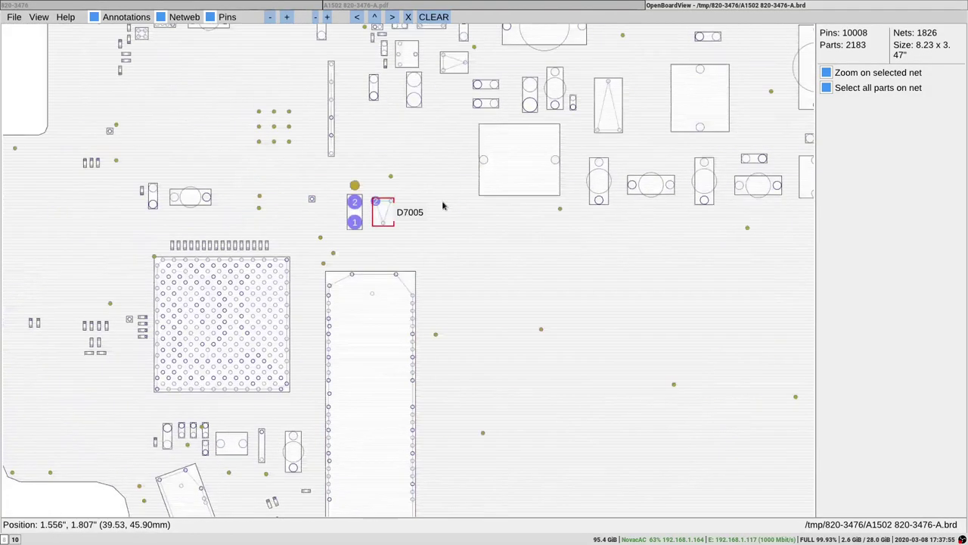
scroll(512, 195, down, 2)
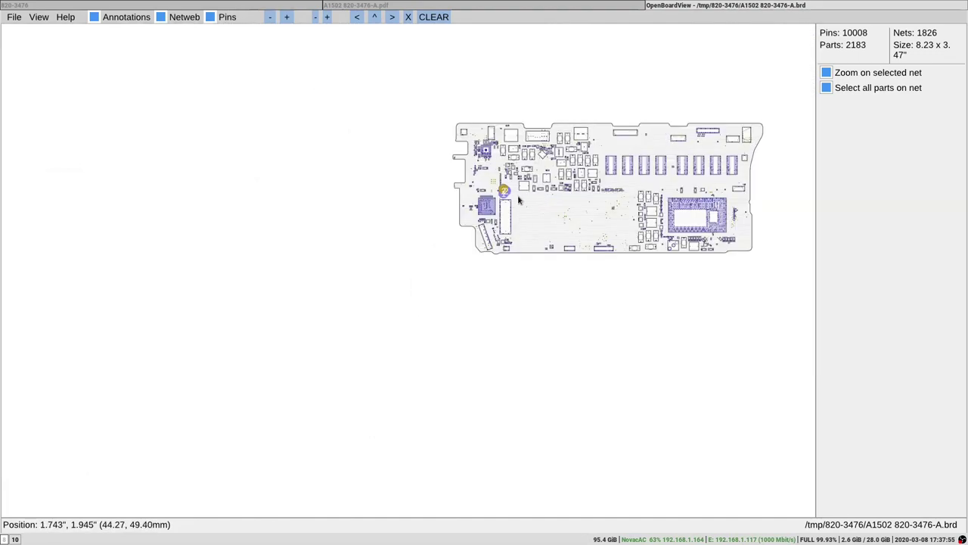
scroll(518, 195, up, 8)
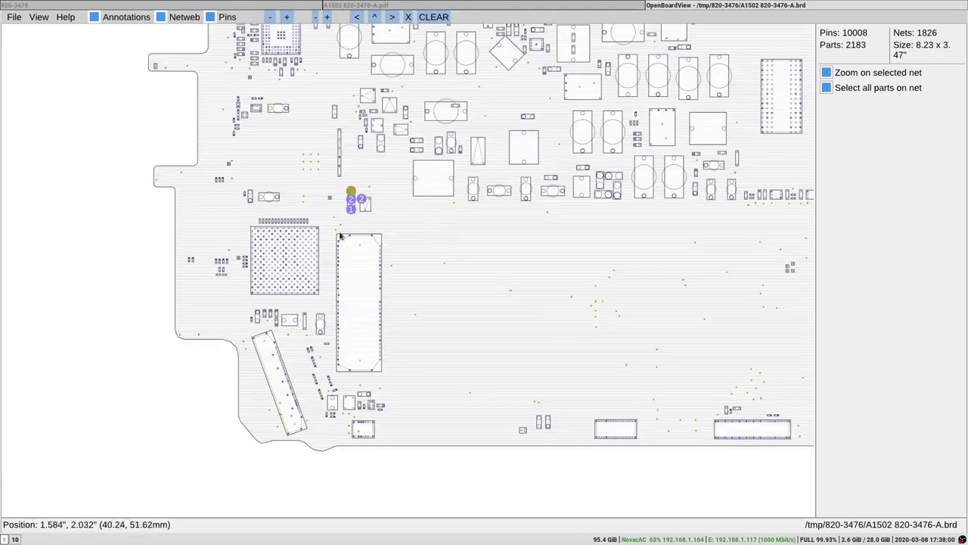
drag(340, 237, 486, 224)
scroll(491, 208, up, 3)
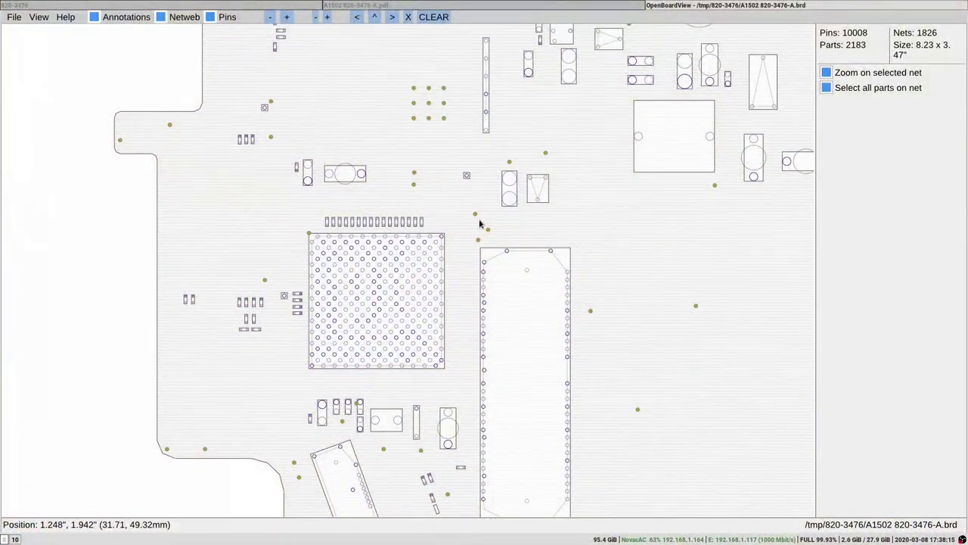
Step: Search for the PP5V_S5 net and flip the board to examine its highlighted pins on the other side
key(ctrl+f)
text(pp5_)
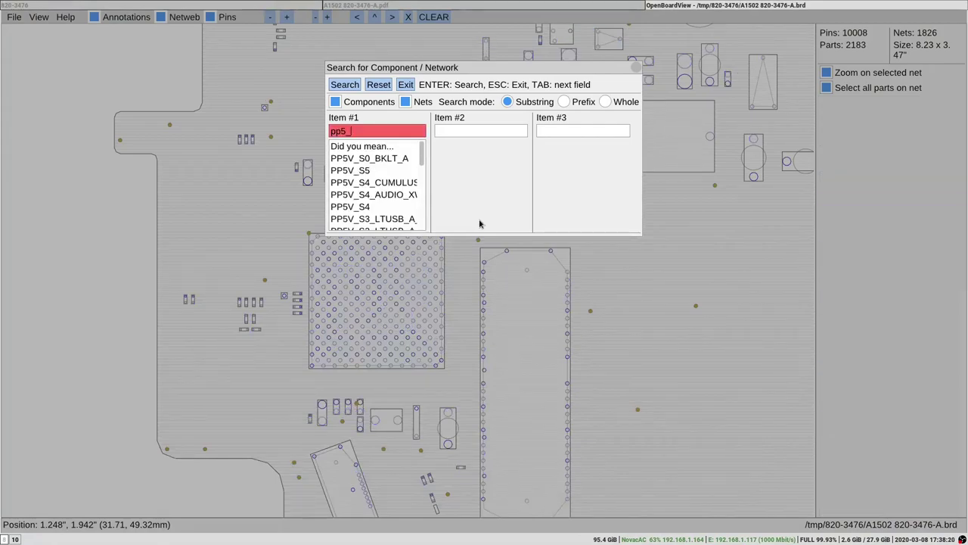
key(BackSpace)
text(v_s)
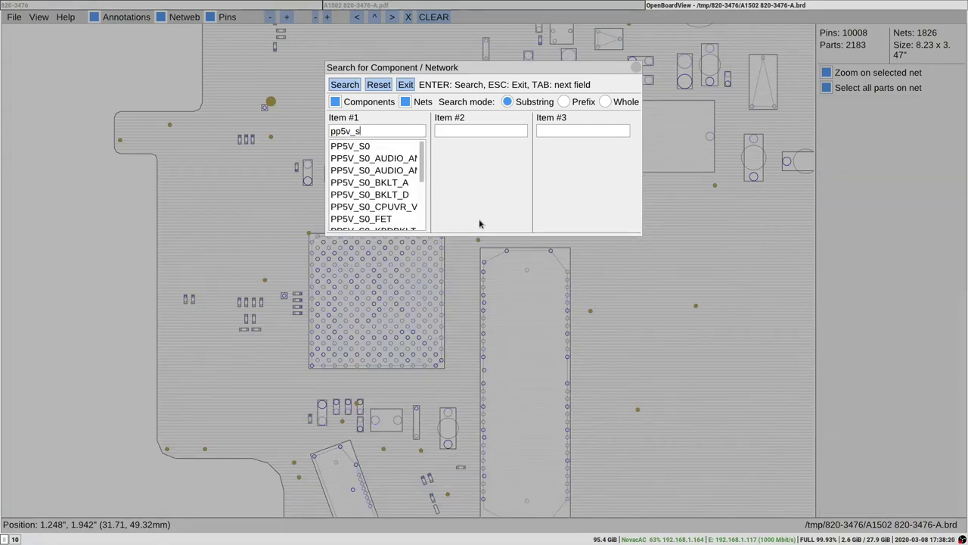
text(5)
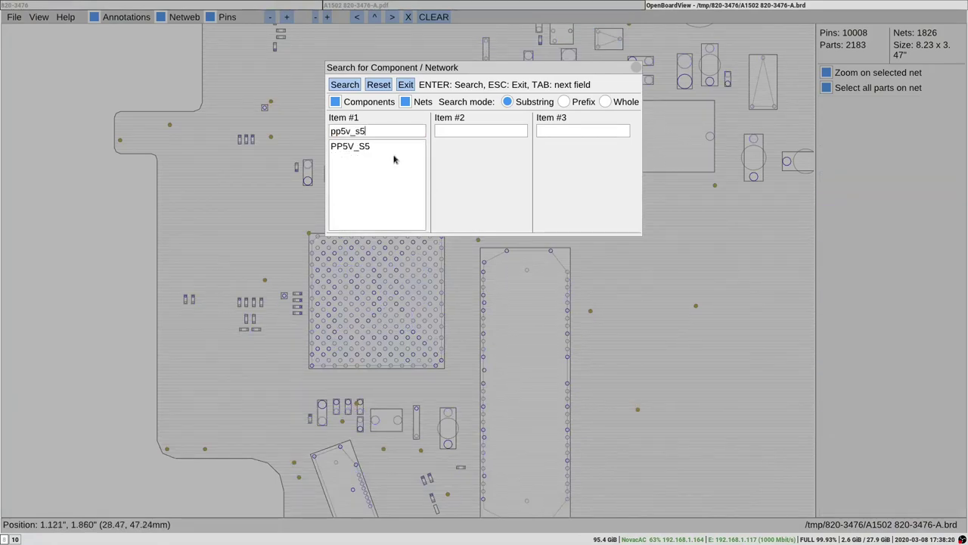
click(333, 85)
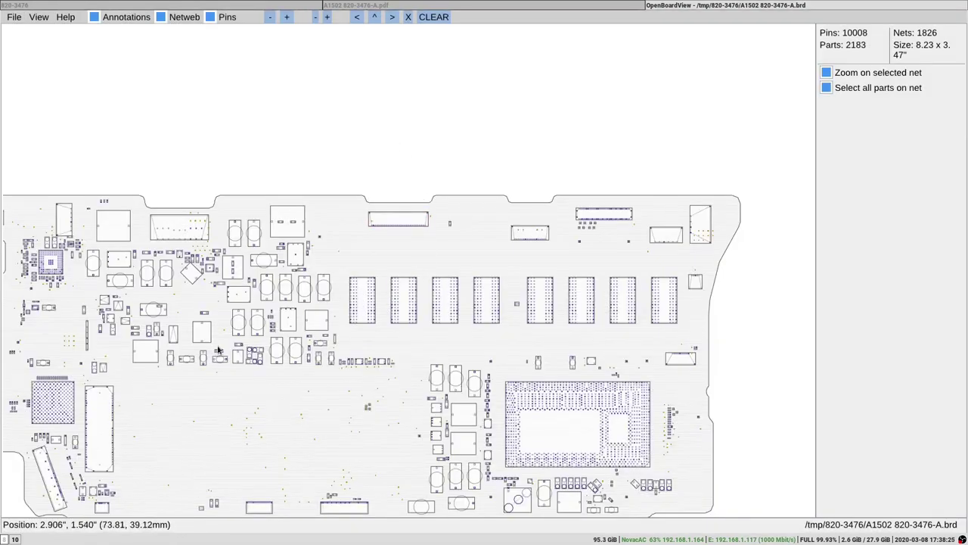
scroll(218, 350, down, 2)
key(space)
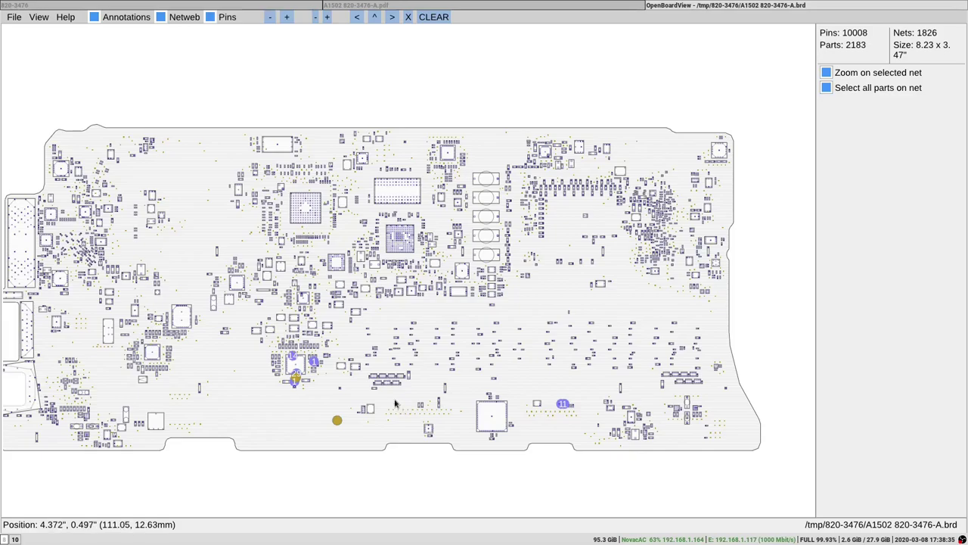
scroll(237, 391, up, 10)
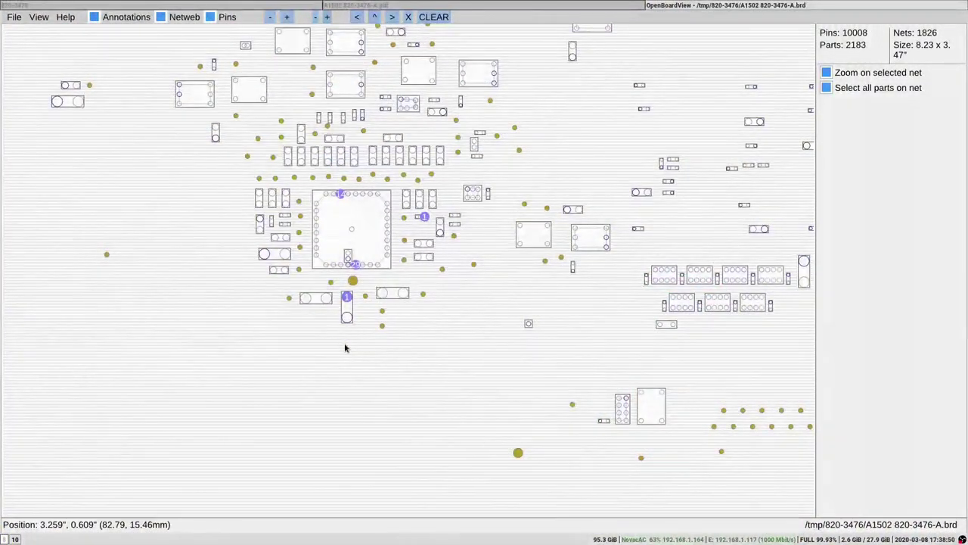
Step: Search the board for the PP3V3_S5 net and locate its highlighted pins
click(440, 4)
click(684, 5)
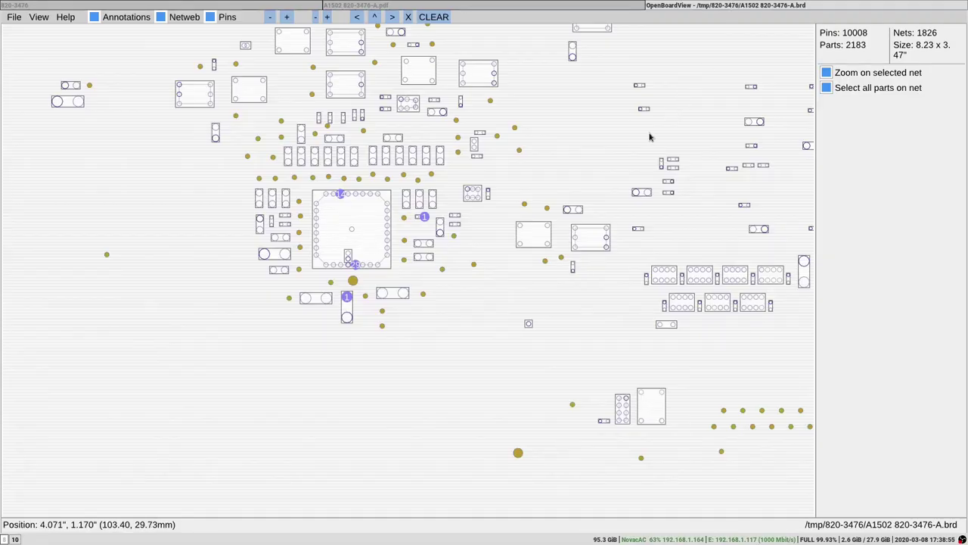
key(ctrl+f)
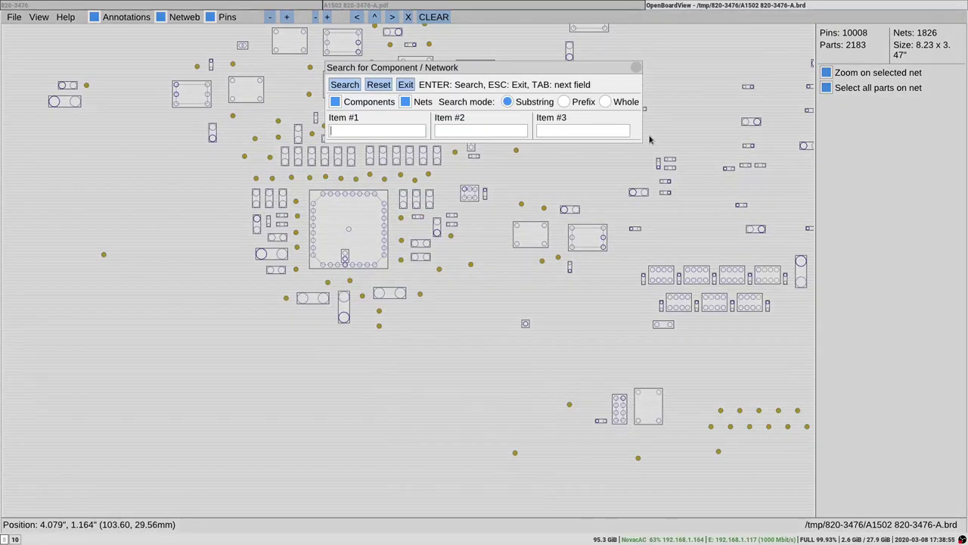
text(pp3v3)
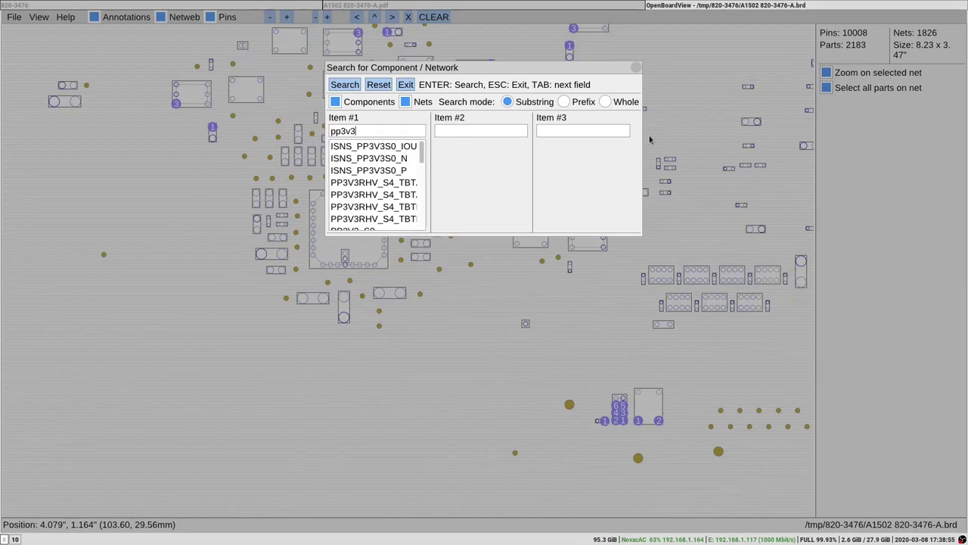
text(-)
key(BackSpace)
text(_s5)
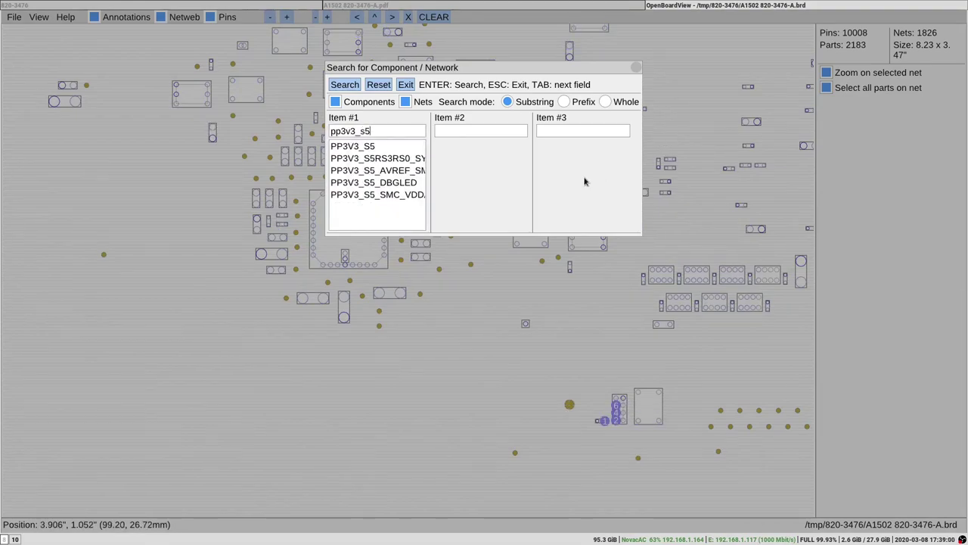
key(Return)
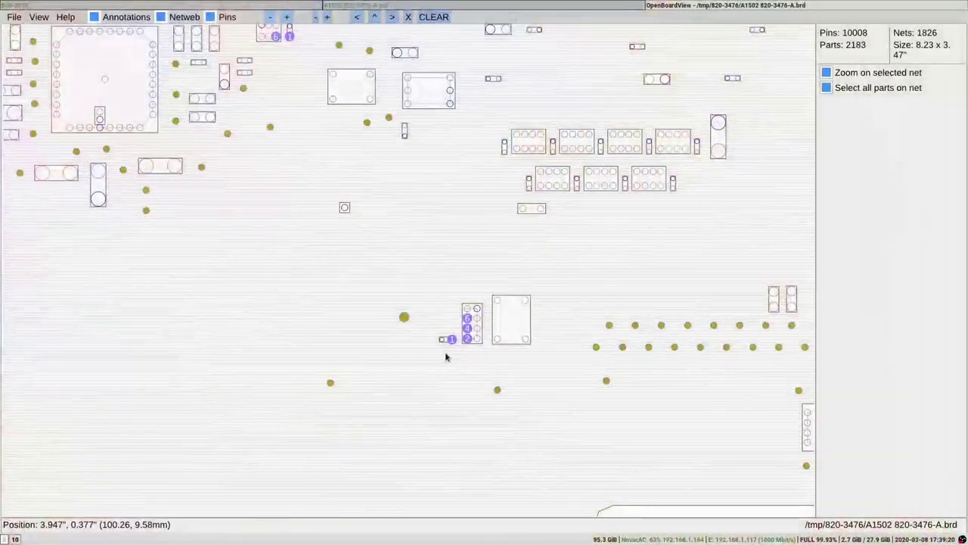
Step: Search the board for the PP3V3_SUS net and examine its highlighted pins
key(ctrl+f)
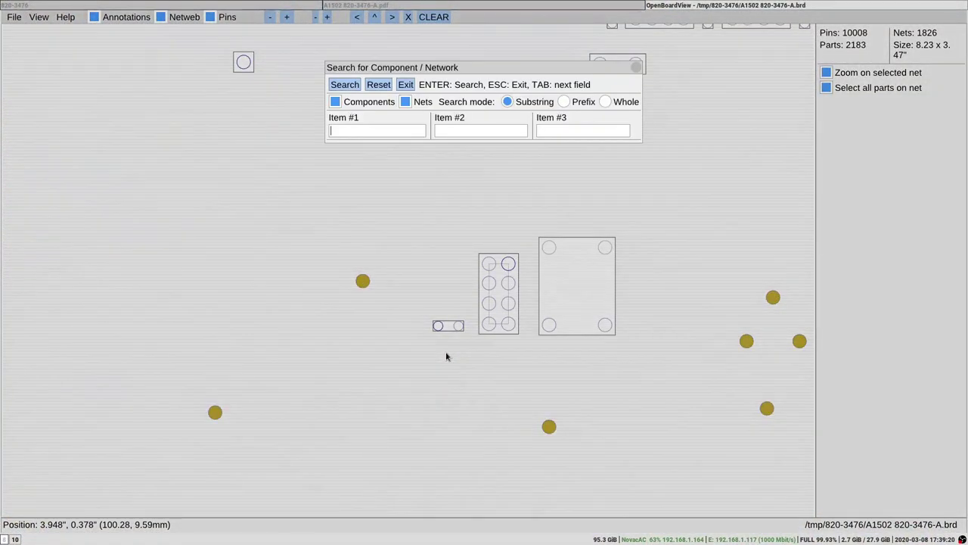
text(pp)
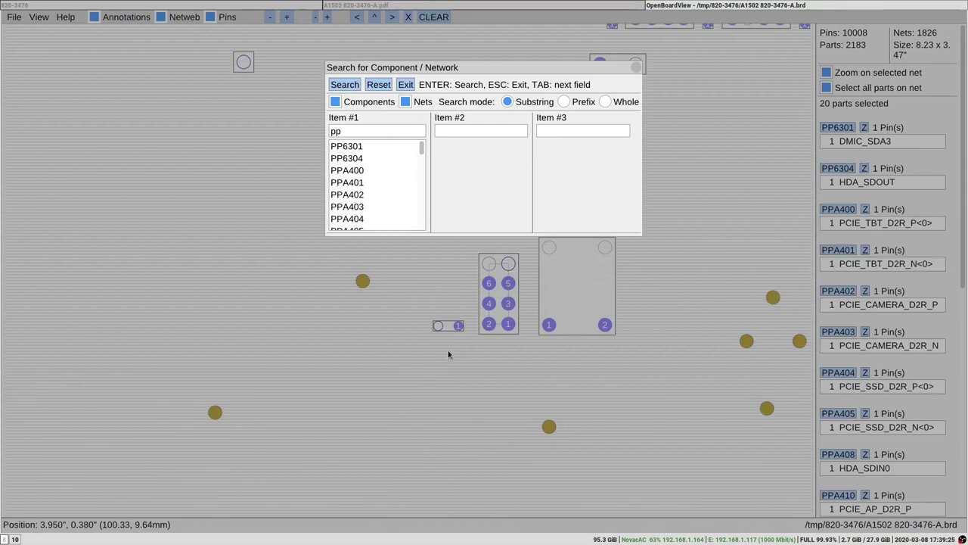
text(3v3_s)
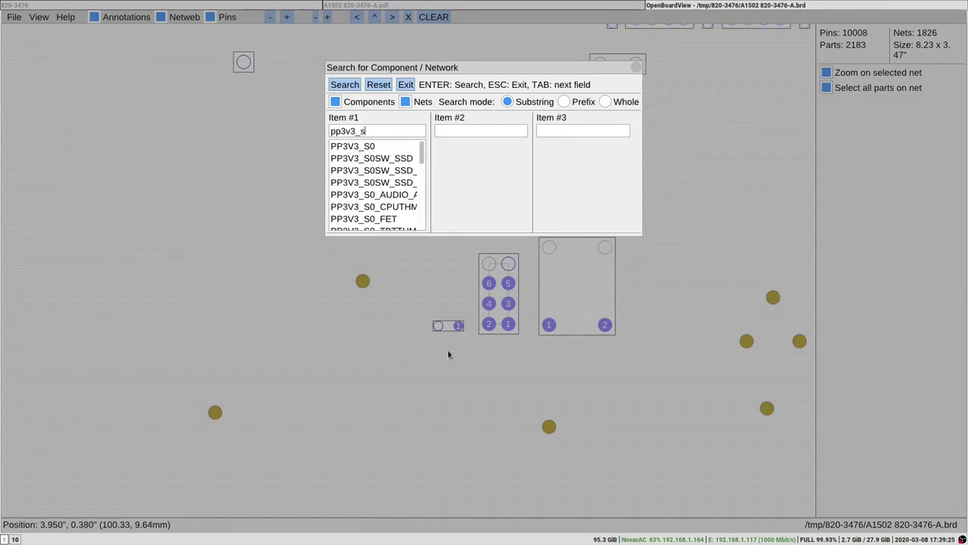
text(us)
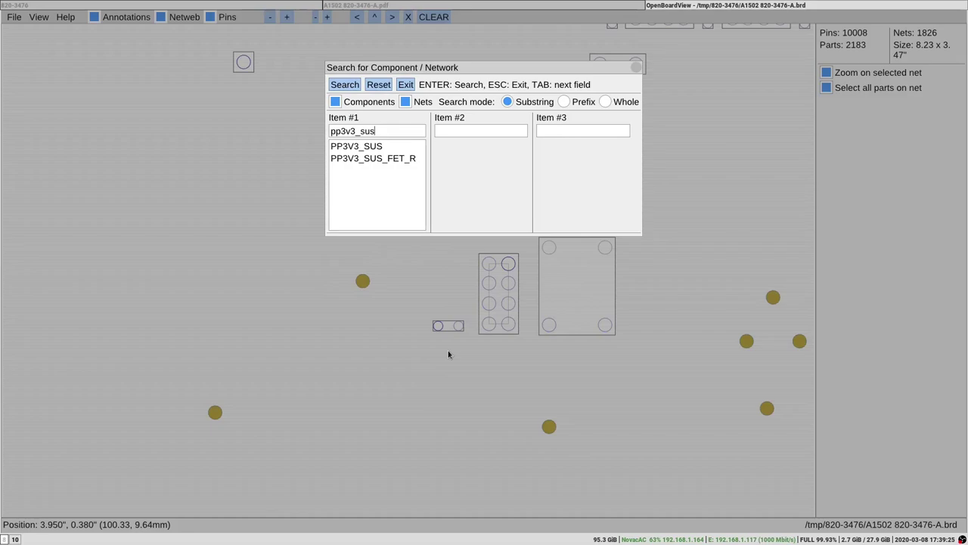
key(Return)
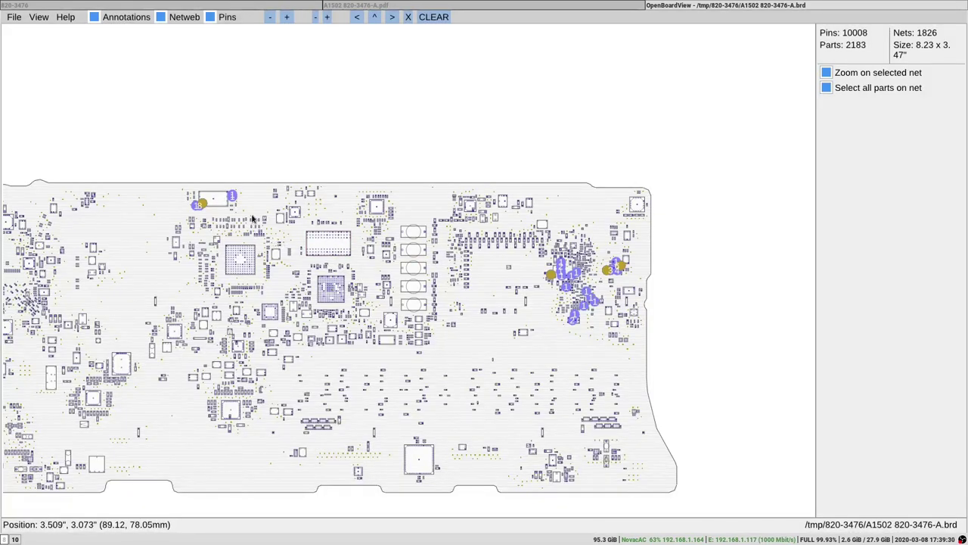
scroll(253, 218, up, 5)
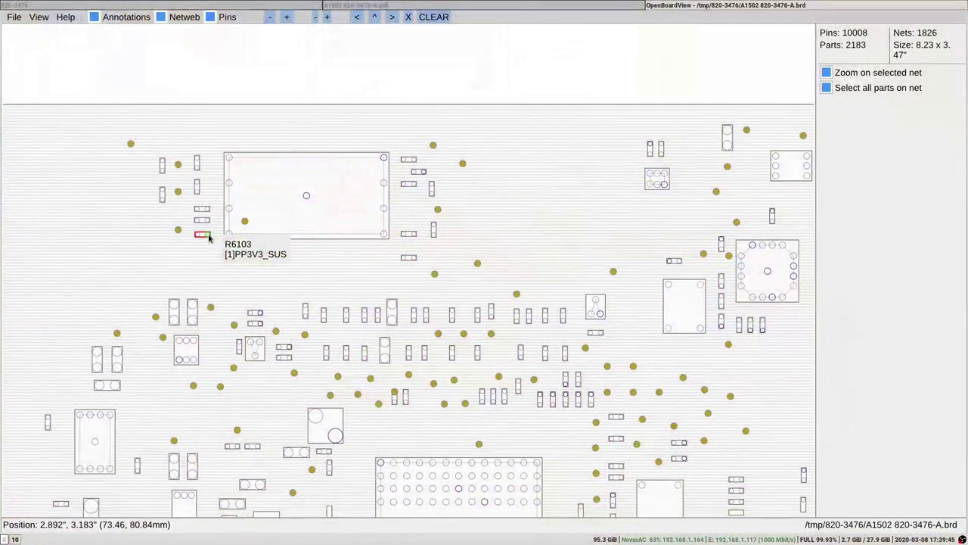
Step: Look up nets matching pp1v8 in the component and network search and close the search
key(ctrl+f)
text(pp1v8)
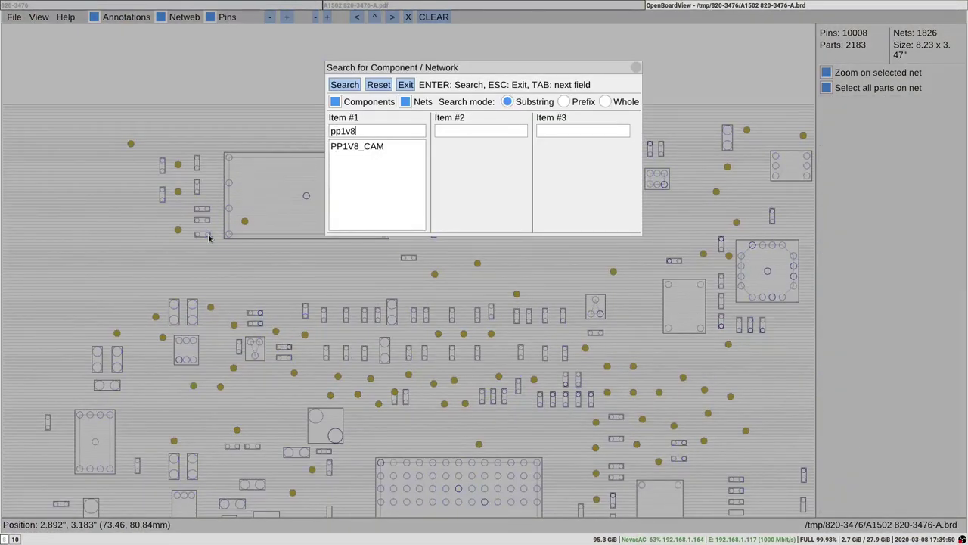
key(Escape)
click(469, 6)
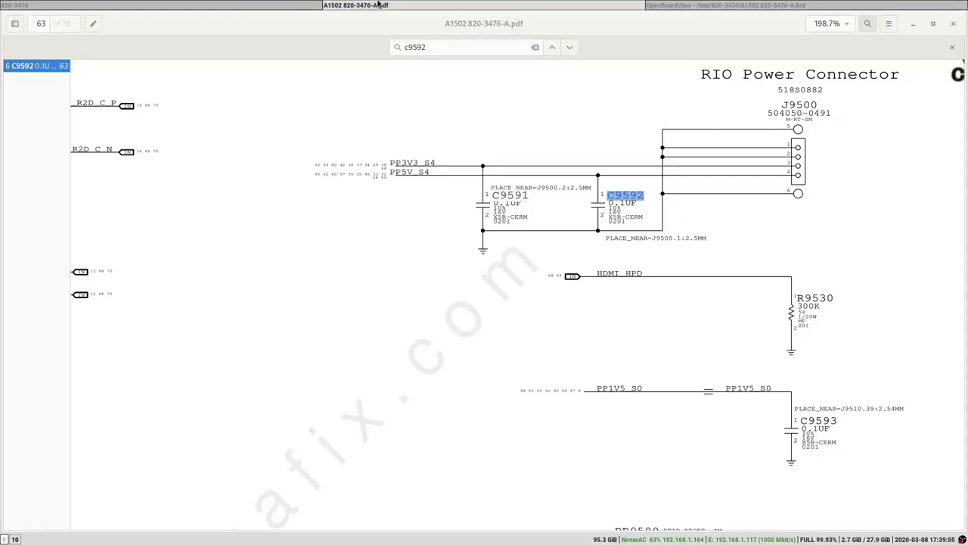
scroll(451, 204, down, 5)
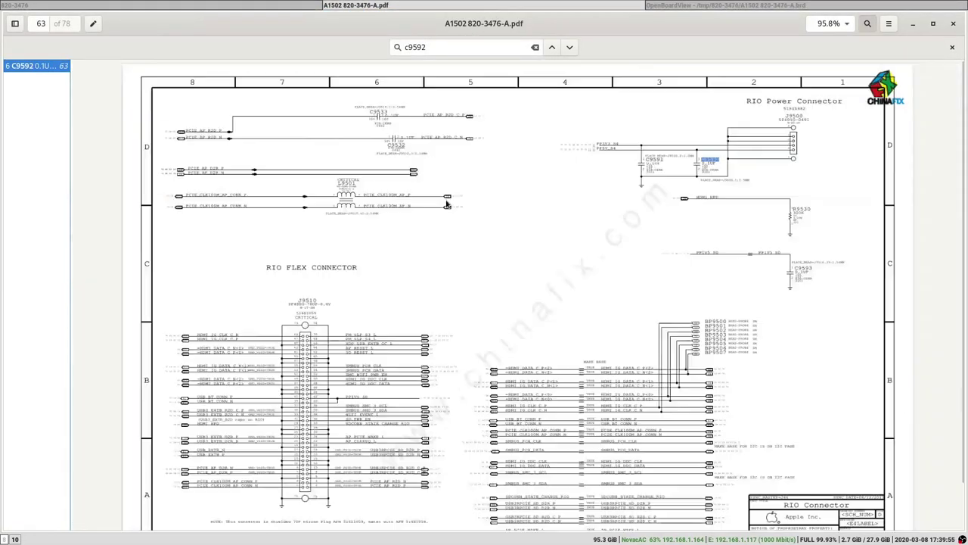
scroll(446, 204, up, 2)
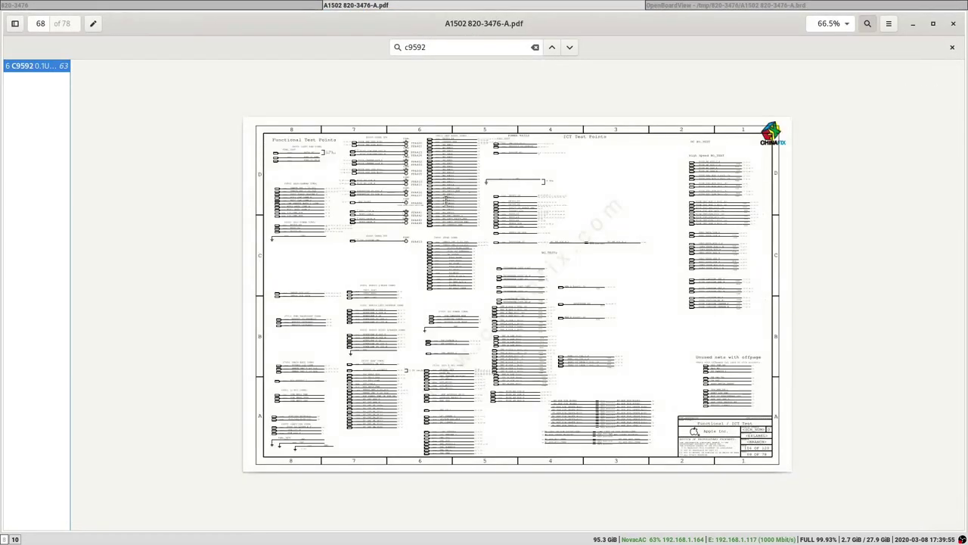
scroll(446, 203, up, 3)
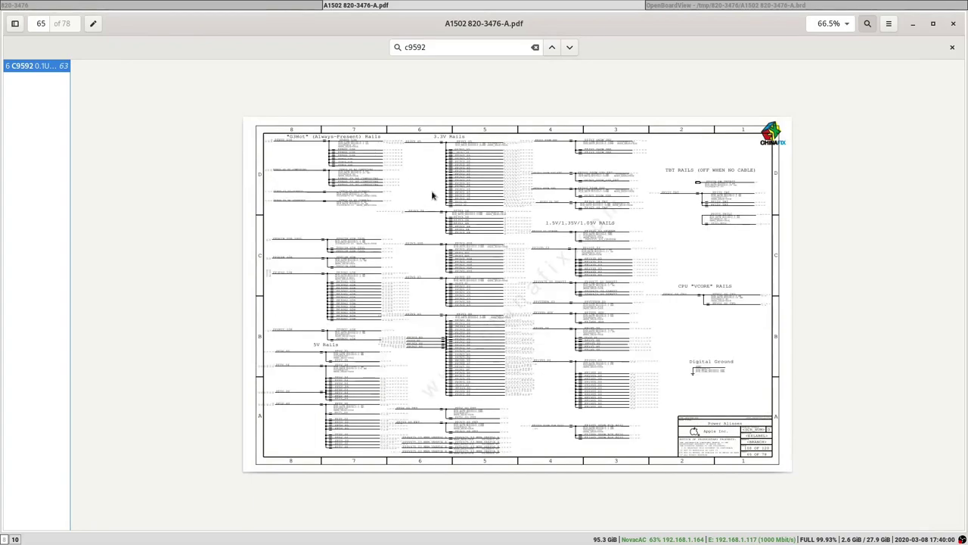
scroll(432, 195, up, 1)
scroll(433, 196, down, 1)
scroll(433, 195, up, 2)
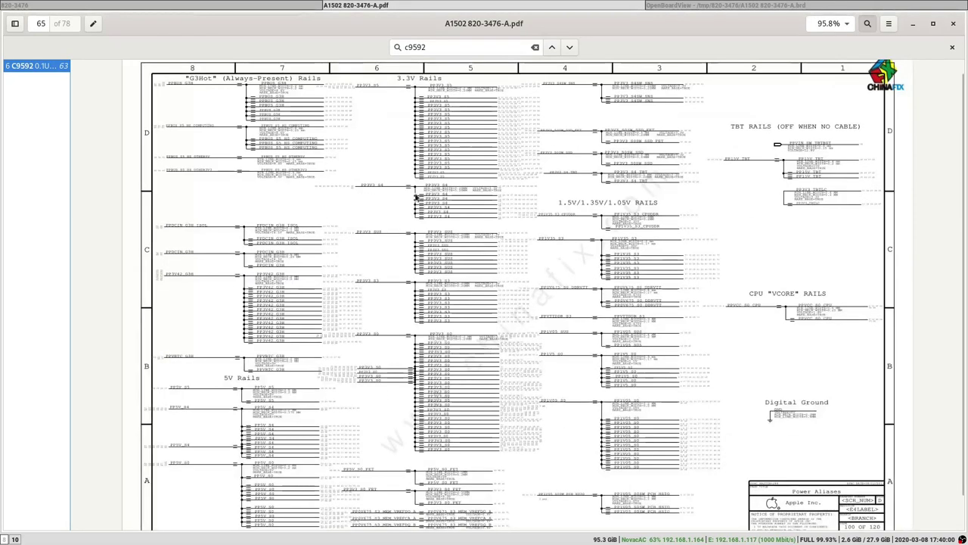
Step: Take the PPVRTC_G3H net from the G3Hot rails in the schematic, search for it in OpenBoardView and examine its pins
scroll(146, 125, up, 1)
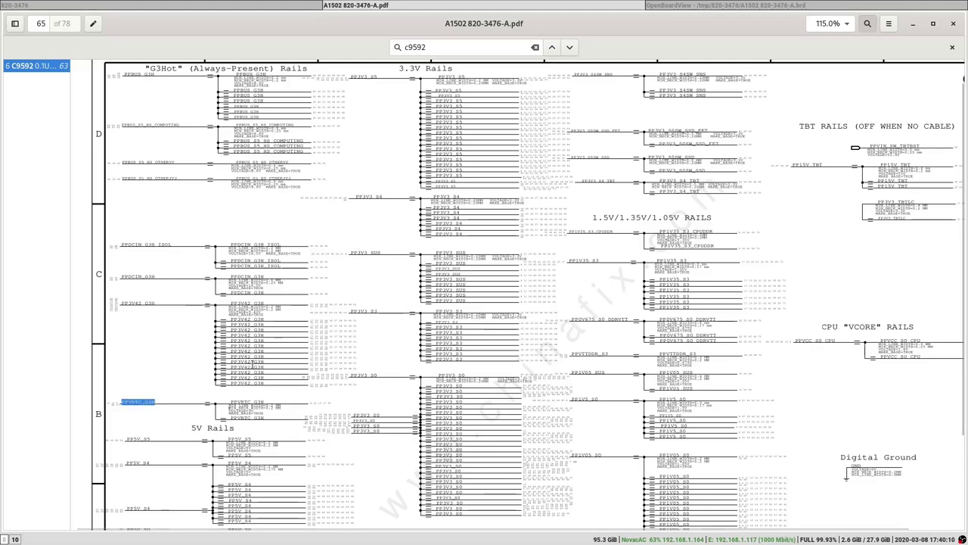
key(alt+Tab)
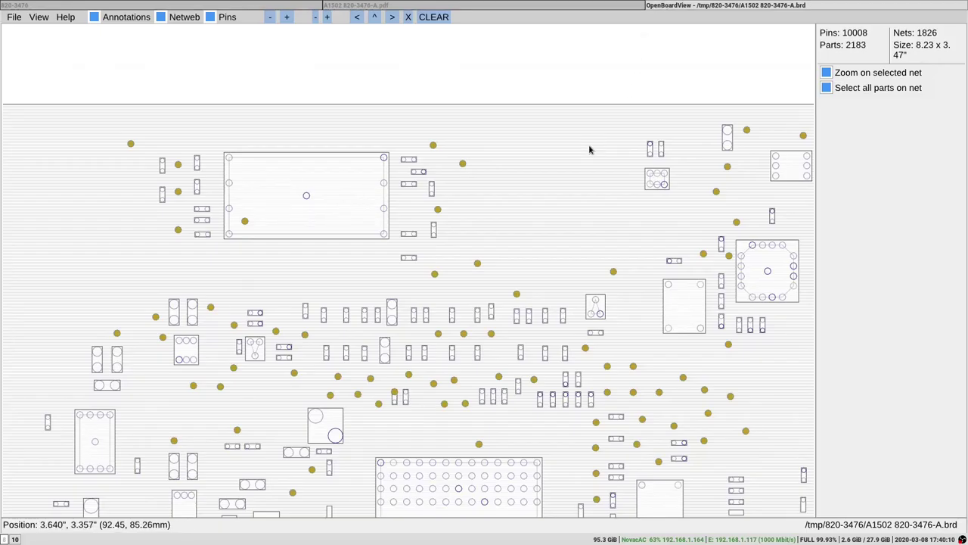
key(ctrl+f)
text(PPVRTC_G3H)
key(Return)
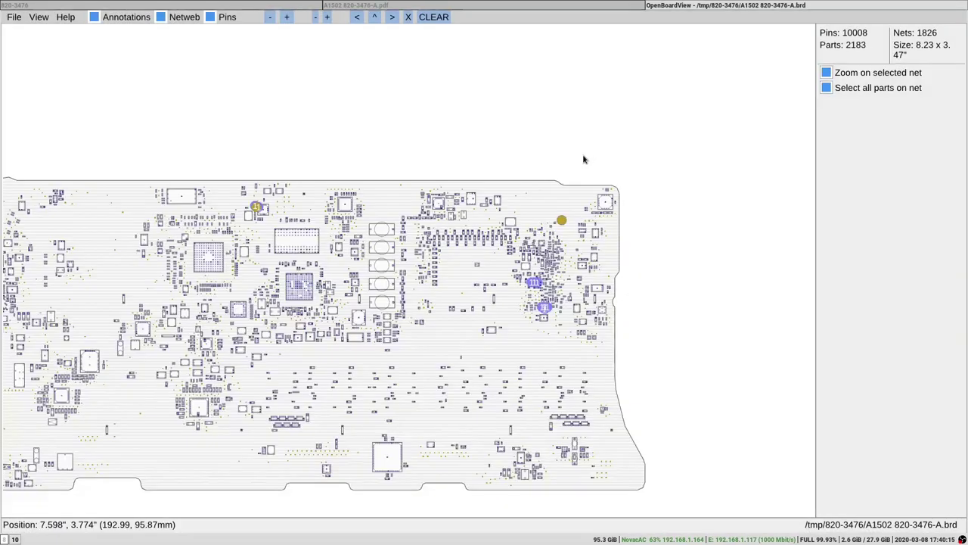
scroll(530, 318, up, 5)
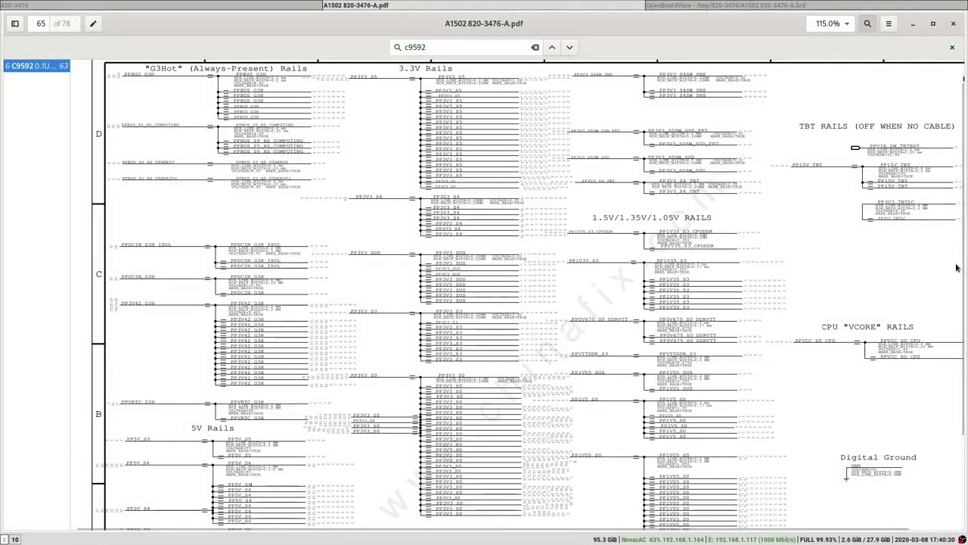
Step: Copy the PP1V05_SUS net name from the schematic's Power Aliases page and search for it on the board in OpenBoardView
scroll(963, 321, down, 2)
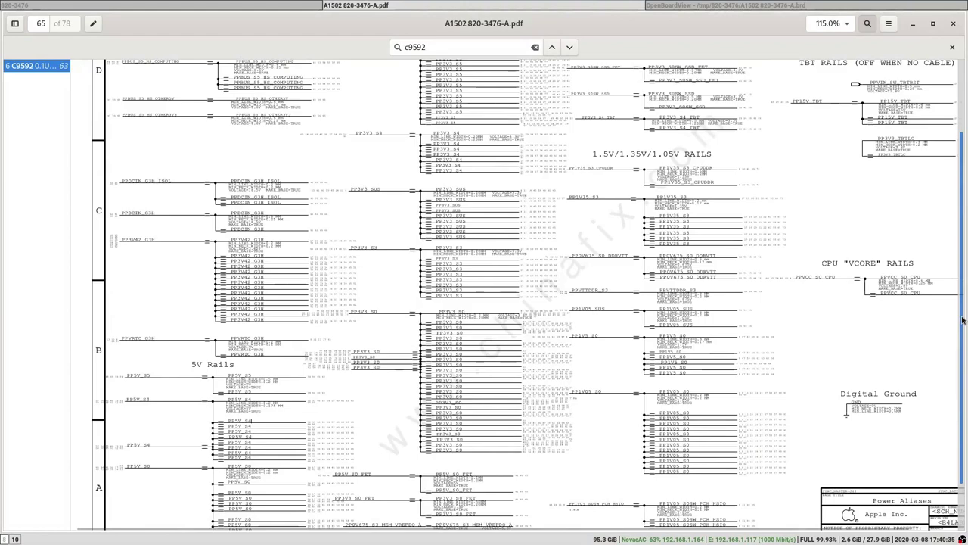
scroll(371, 250, up, 2)
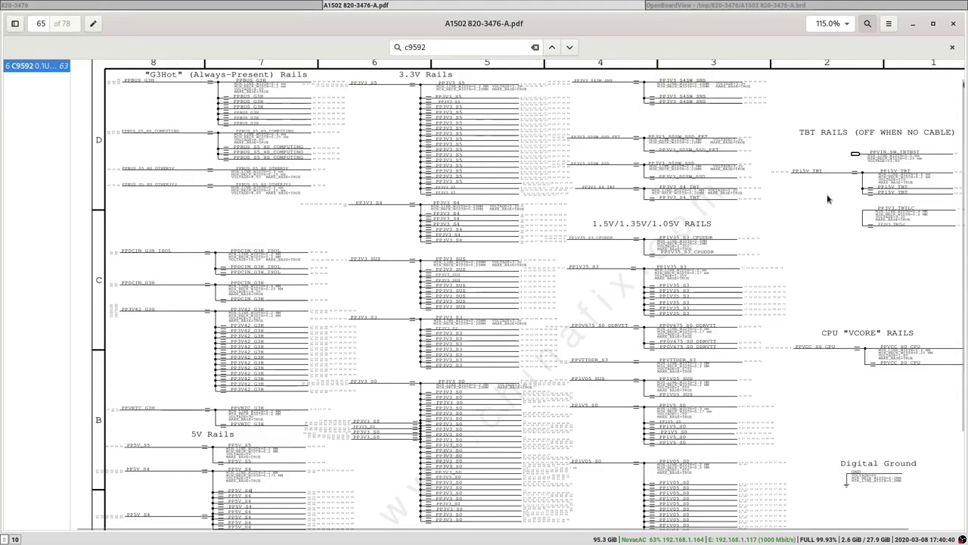
double_click(587, 377)
key(ctrl+c)
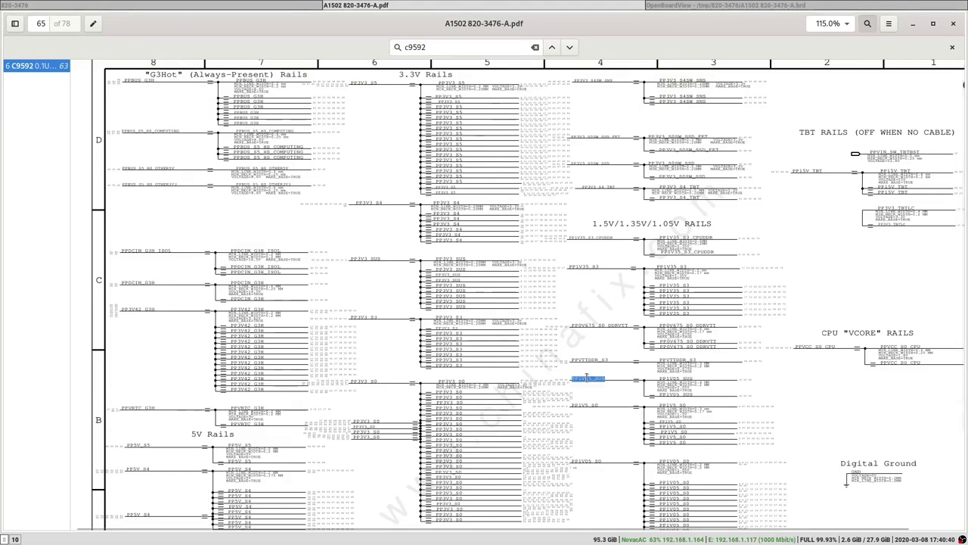
scroll(964, 324, down, 2)
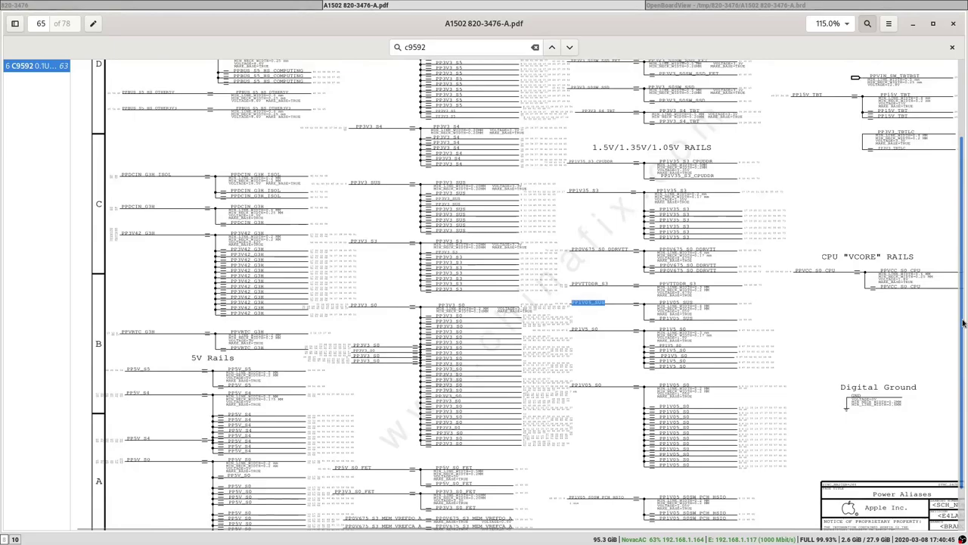
key(alt+Tab)
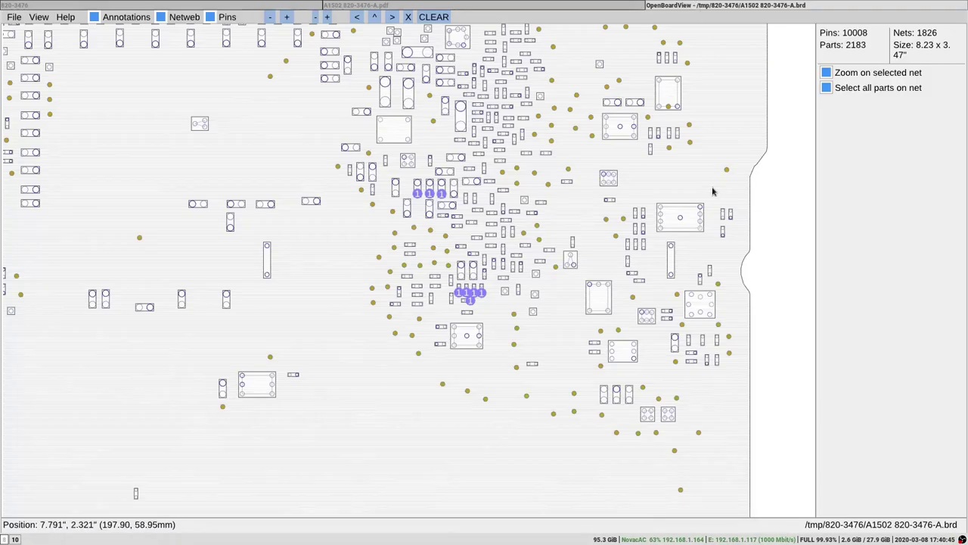
key(ctrl+f)
key(ctrl+v)
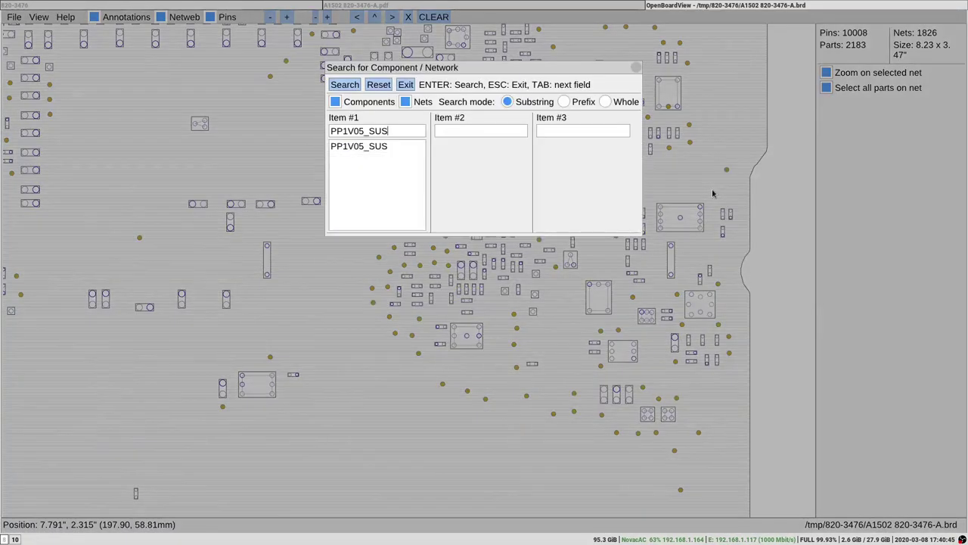
key(Return)
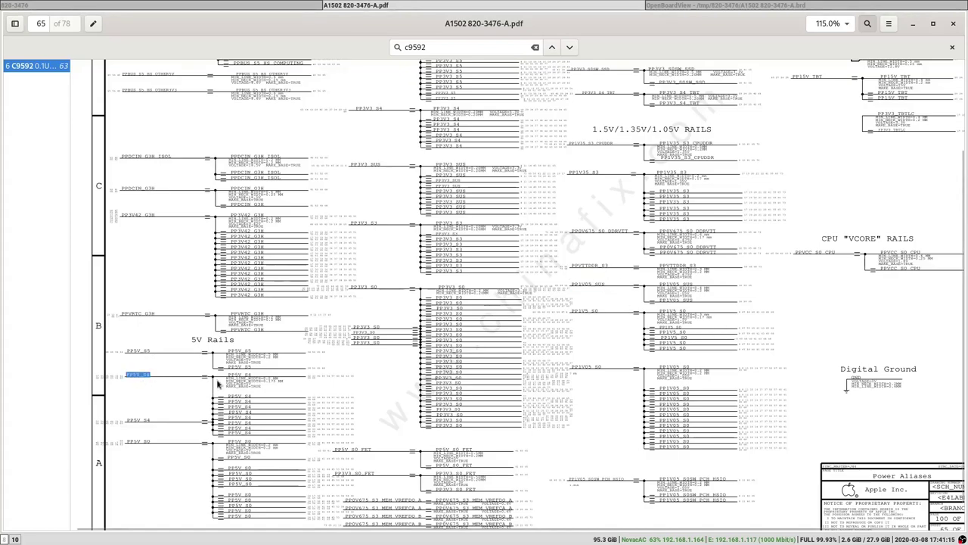
Step: Switch to OpenBoardView, search the board for the PP5V_S4 net and examine its highlighted pins
key(super+Right)
key(ctrl+f)
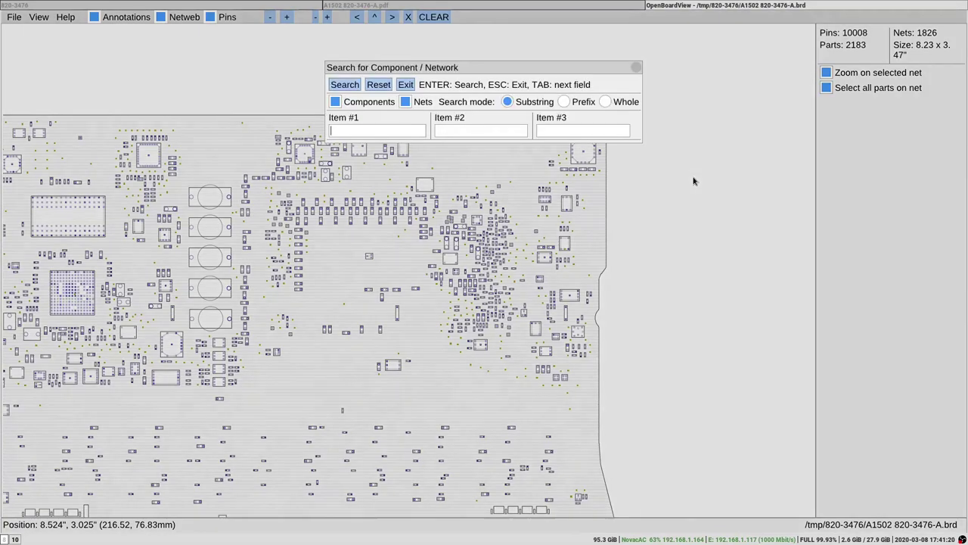
text(pp5_v)
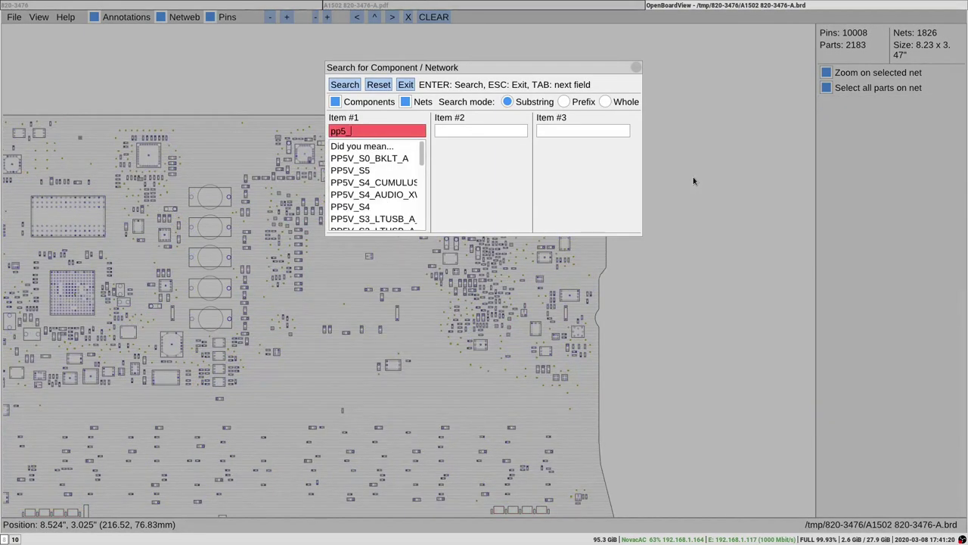
key(BackSpace)
key(BackSpace)
text(v_s)
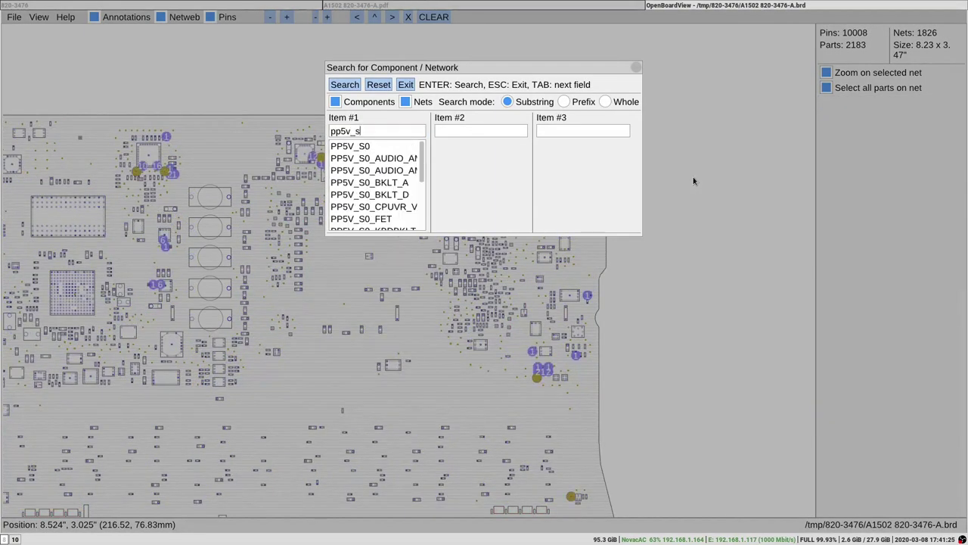
text(4)
key(Return)
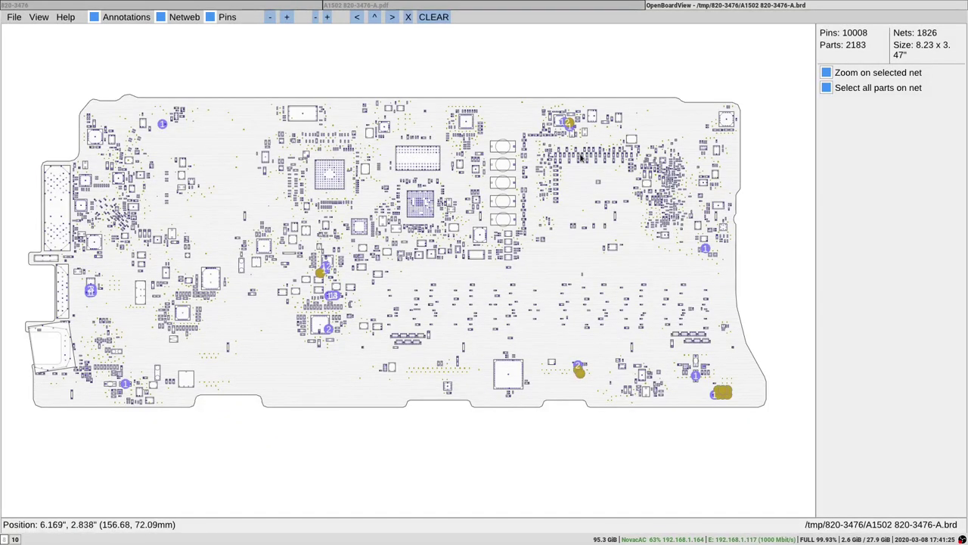
scroll(581, 157, up, 3)
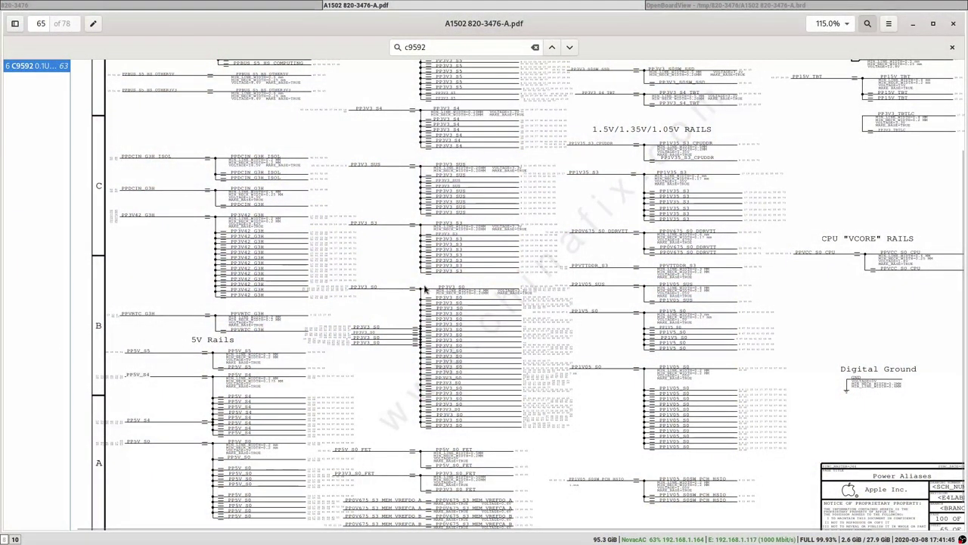
Step: Copy the PP3V3_S4 net name from the schematic's 3.3V rails and search for it on the board in OpenBoardView
double_click(370, 108)
key(ctrl+c)
key(alt+Tab)
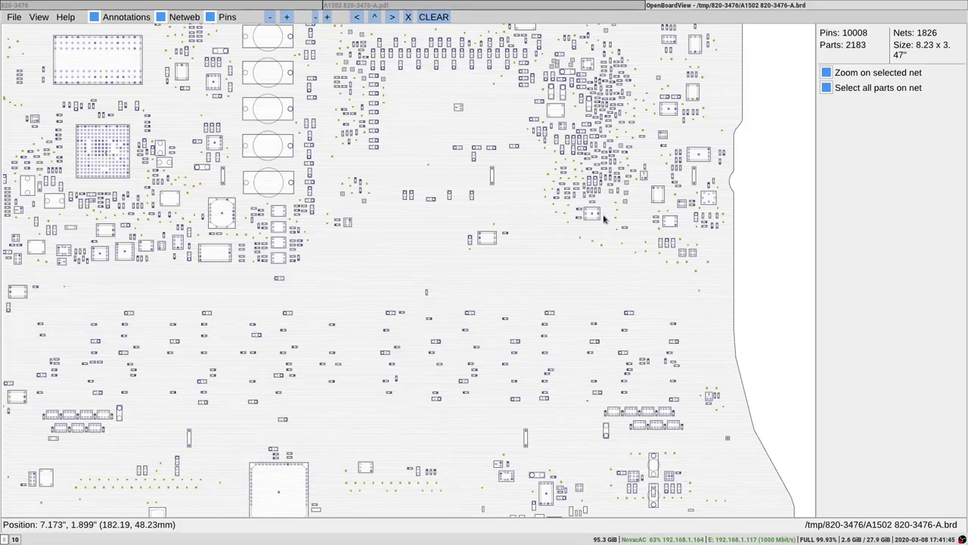
key(ctrl+f)
key(ctrl+v)
key(Return)
scroll(671, 204, up, 2)
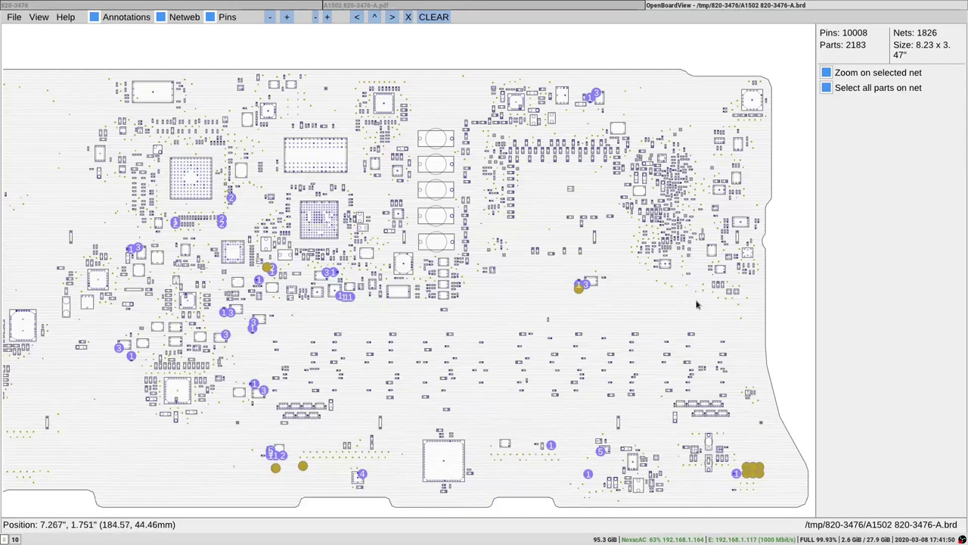
Step: Select a PP3V3_S4 test point in the cluster near the board's lower-right corner to inspect its connections, and clear the selection
scroll(613, 322, up, 4)
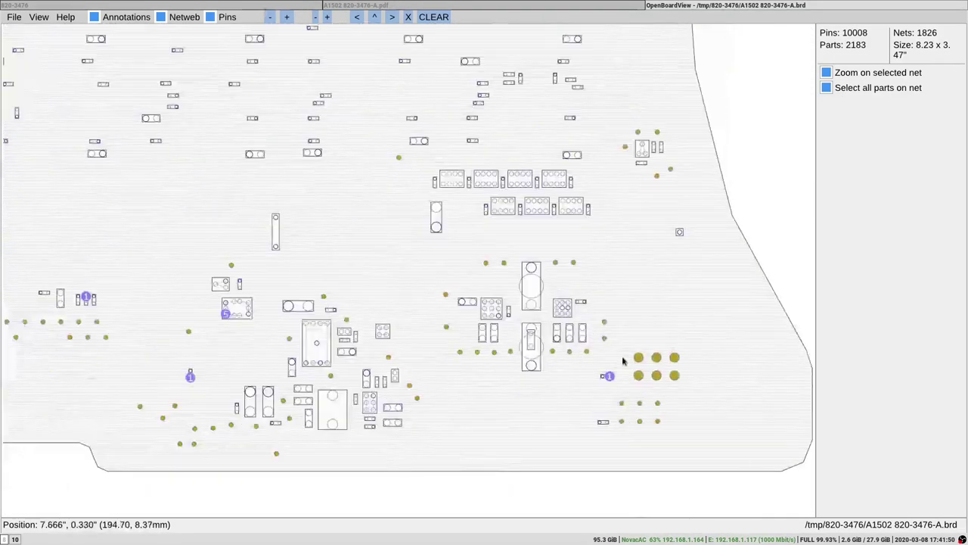
click(658, 365)
scroll(658, 364, down, 5)
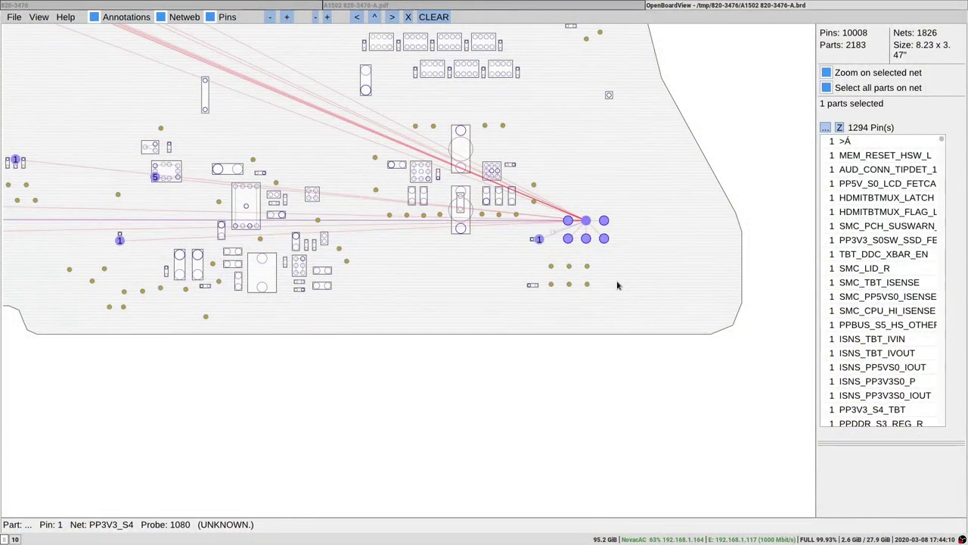
click(621, 343)
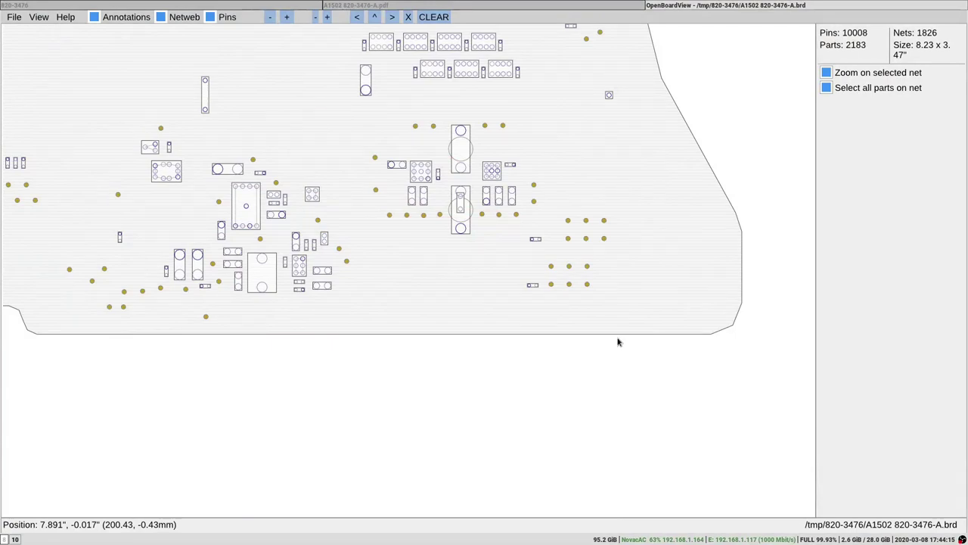
key(alt+Tab)
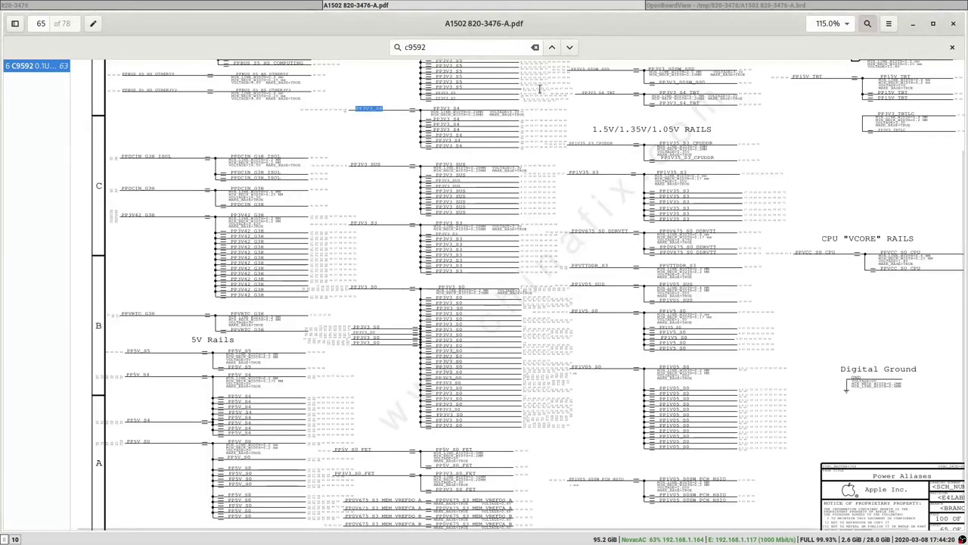
key(ctrl+f)
text(pp3)
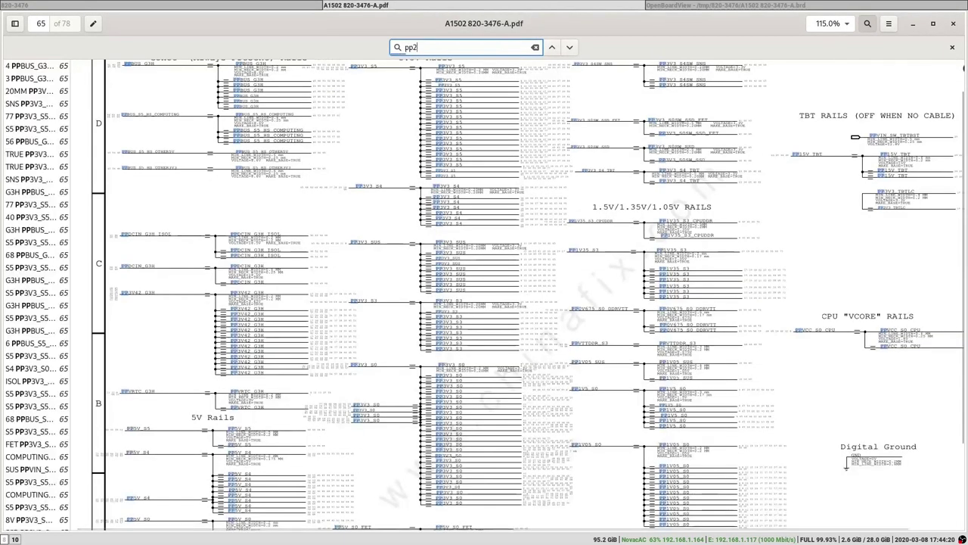
key(BackSpace)
text(v)
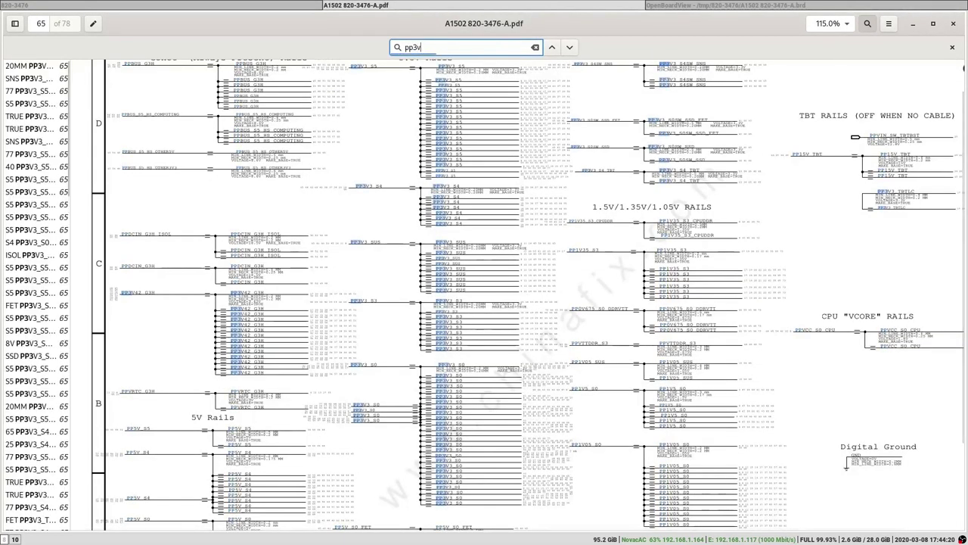
text(3_s4)
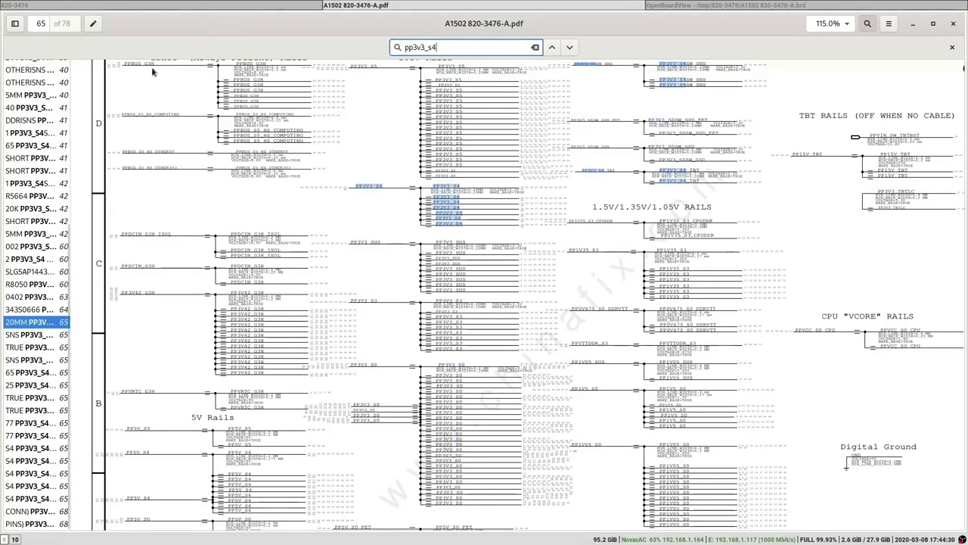
Step: Go through the pp3v3_s4 search results from page 18 onward to the 3.3V S4 Switch circuit on page 60
scroll(46, 190, up, 5)
click(38, 66)
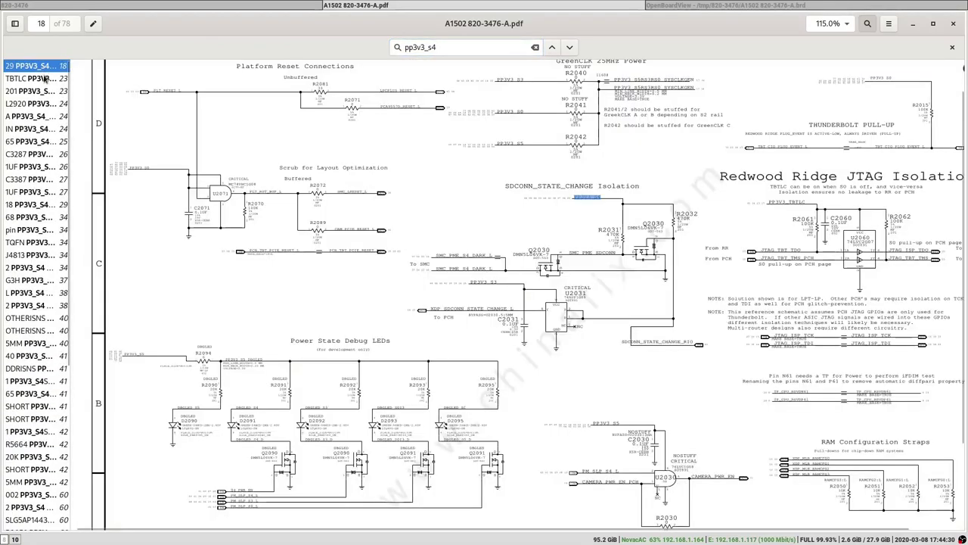
click(47, 78)
click(44, 116)
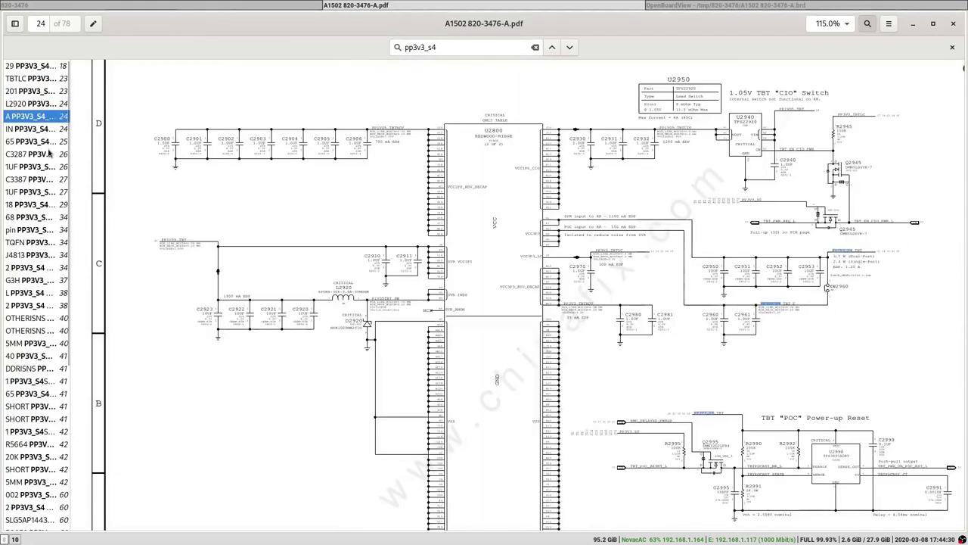
click(51, 166)
click(51, 191)
click(52, 217)
click(52, 255)
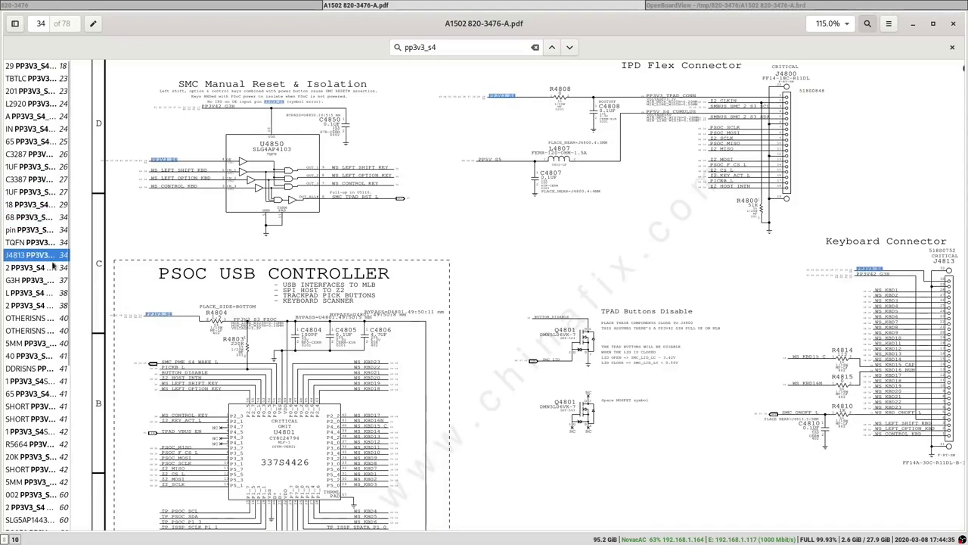
click(53, 280)
click(59, 318)
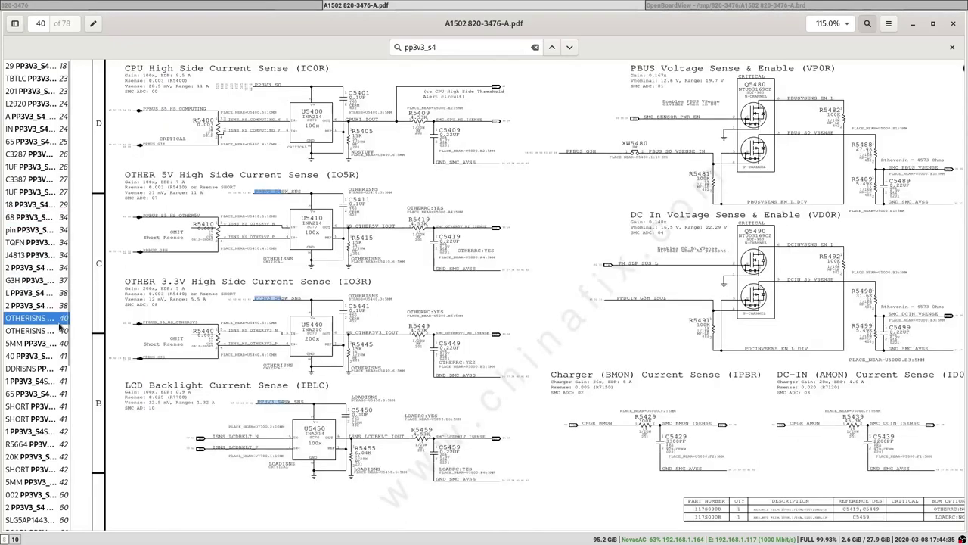
click(59, 330)
click(57, 368)
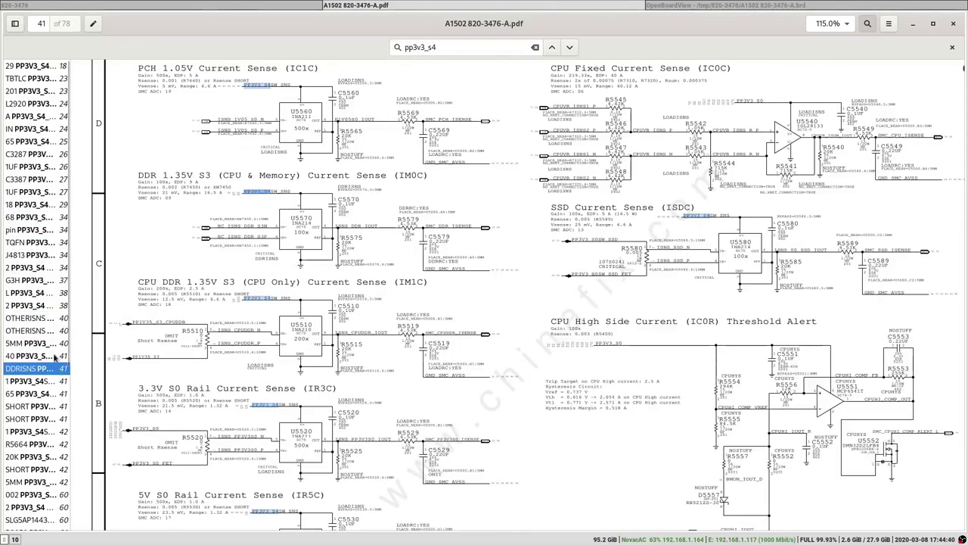
scroll(49, 354, down, 5)
click(48, 265)
click(45, 327)
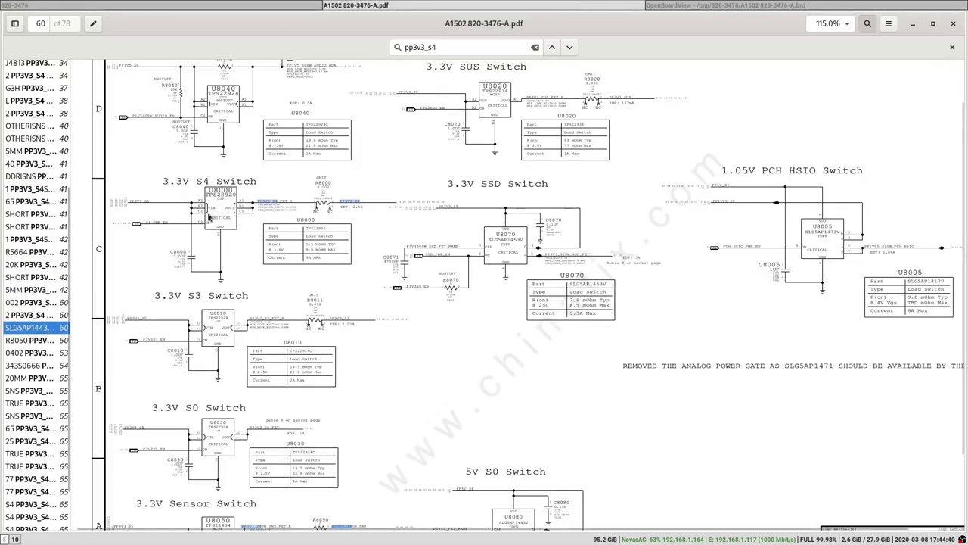
Step: Copy the U8000 designator from the 3.3V S4 Switch circuit, search for it in OpenBoardView and examine its location on the board
scroll(209, 217, up, 5)
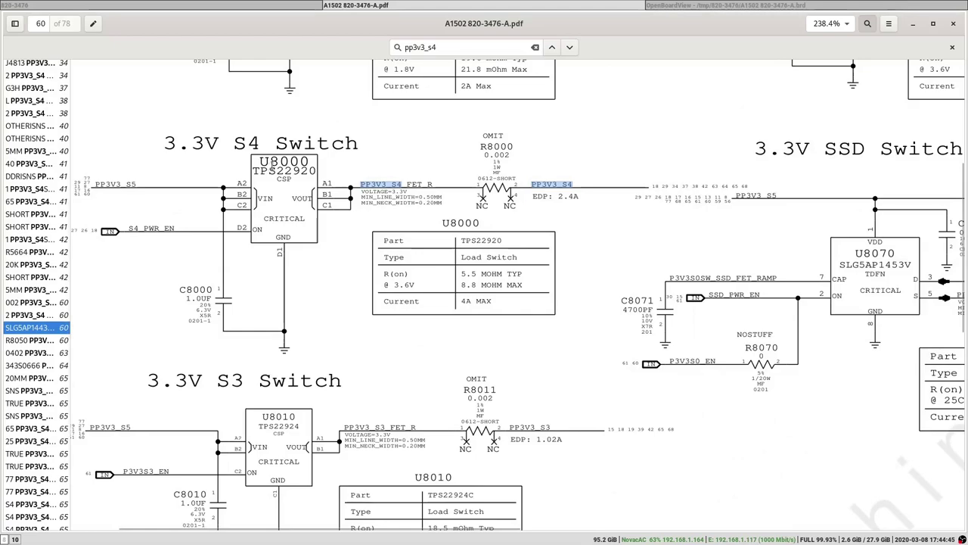
double_click(292, 157)
key(ctrl+c)
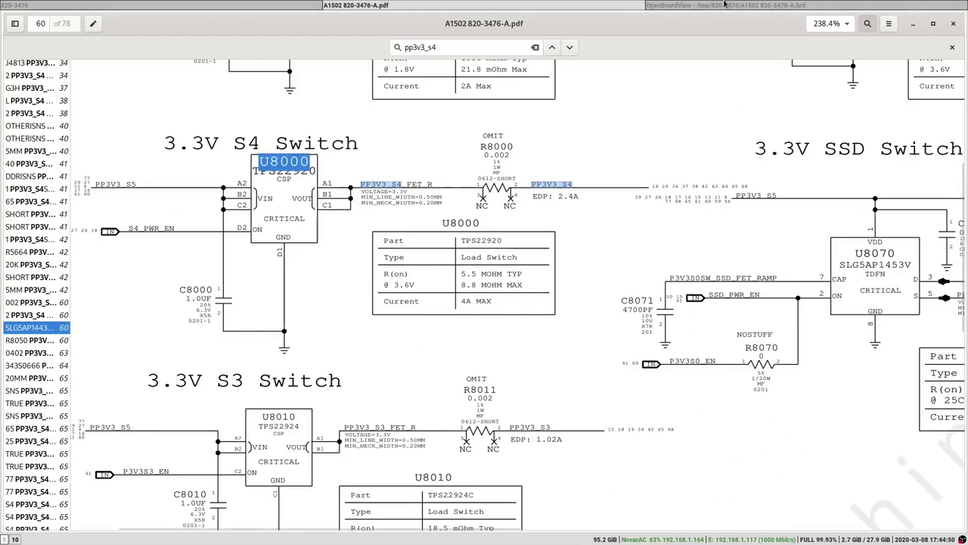
key(alt+Tab)
key(ctrl+f)
key(ctrl+v)
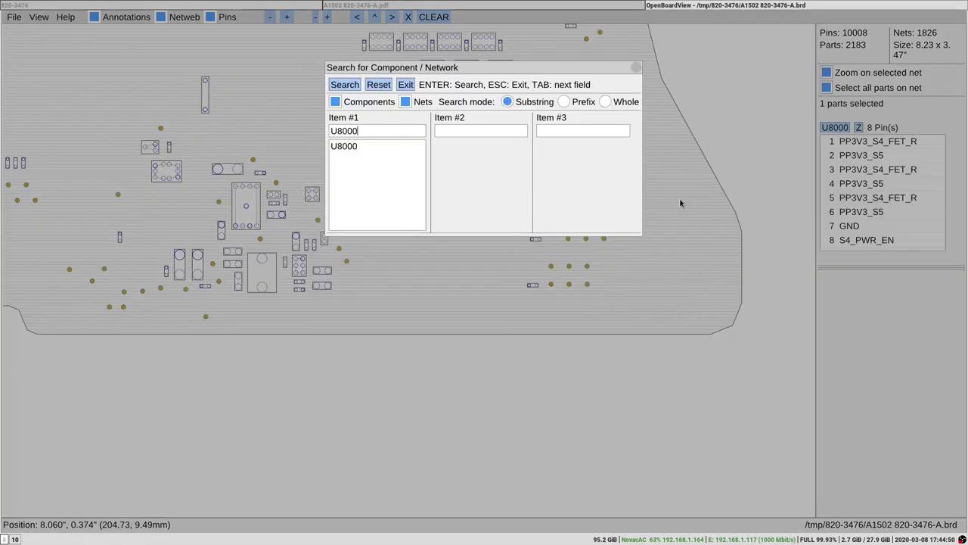
key(Return)
scroll(558, 227, down, 6)
scroll(580, 255, up, 3)
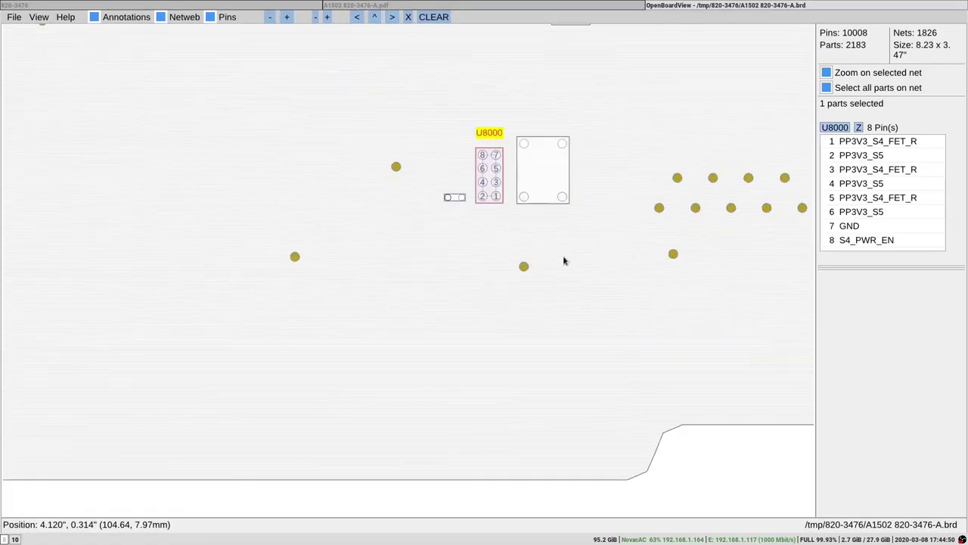
Step: Select U8000 pin 1 to show its PP3V3_S4_FET_R connections and compare them with the 3.3V S4 Switch circuit in the schematic
click(495, 195)
scroll(477, 199, up, 3)
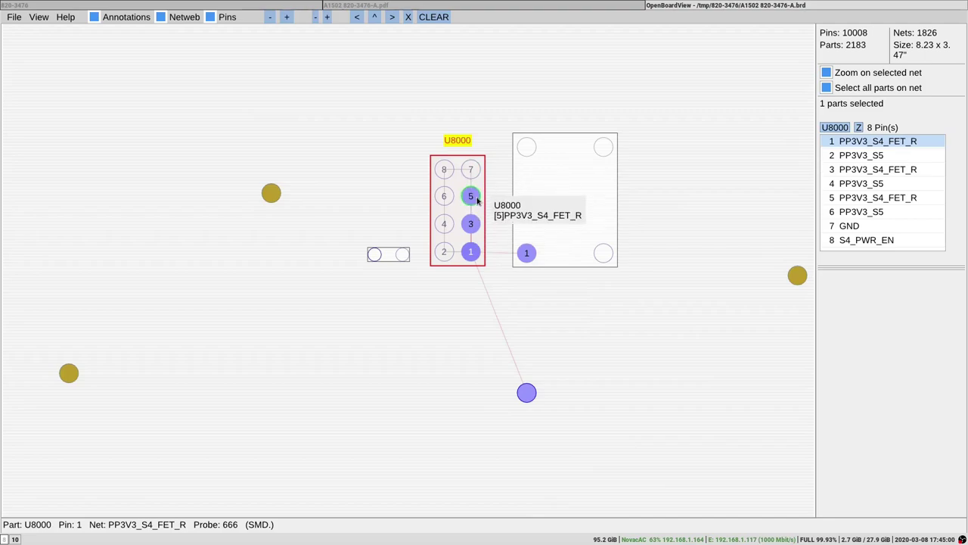
click(548, 7)
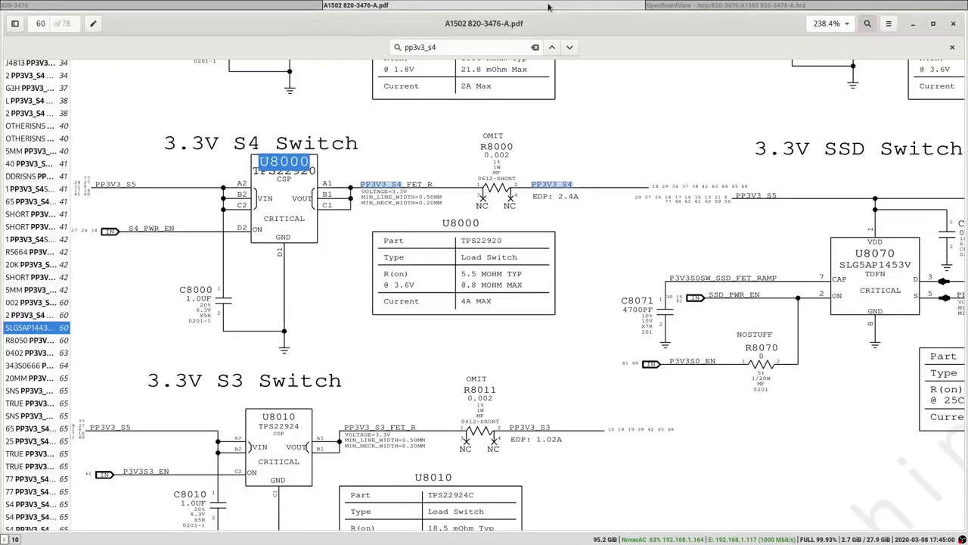
click(546, 7)
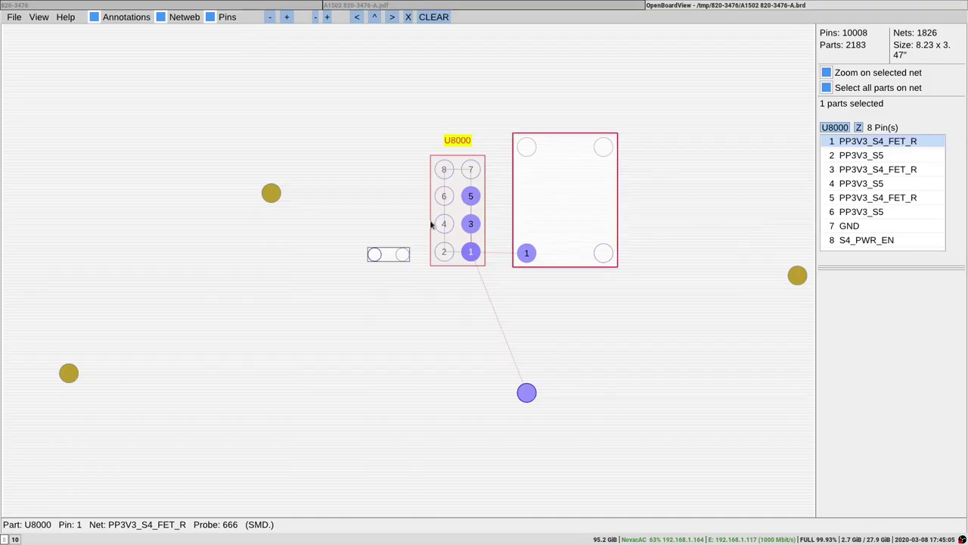
Step: Trace the rail from U8000's PP3V3_S5 input pin 2 through output pin 5 to the PP3V3_S4 pin 2 of R8000
click(445, 257)
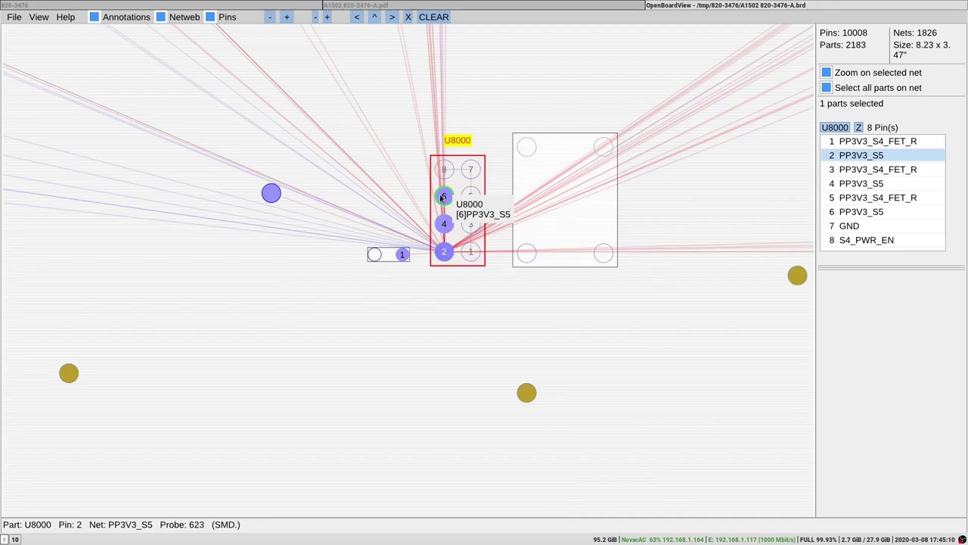
click(472, 197)
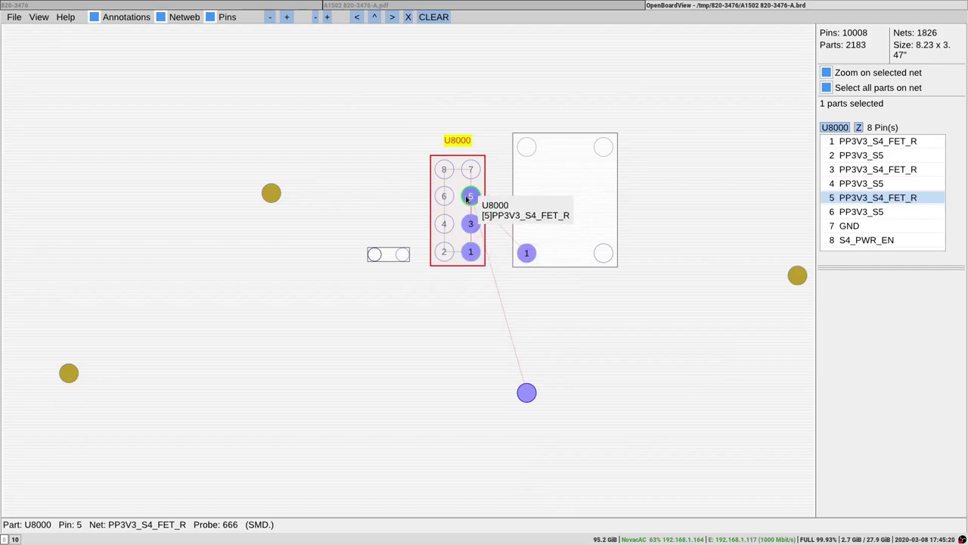
click(553, 249)
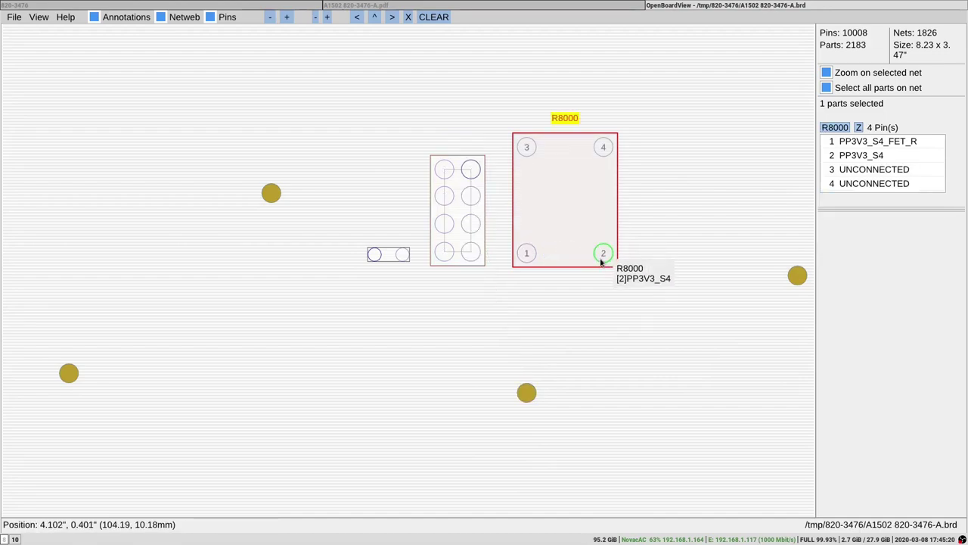
click(602, 256)
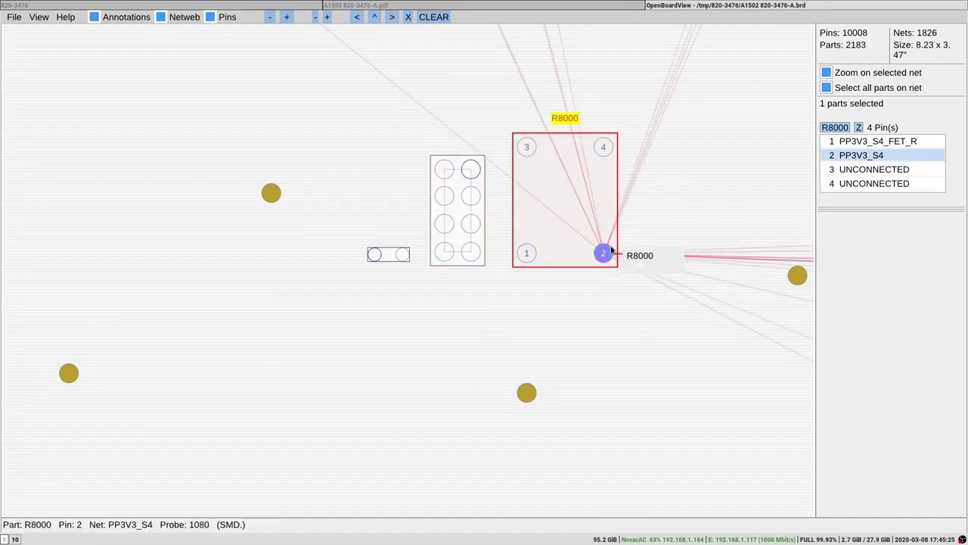
Step: Inspect U8000's S4_PWR_EN enable pin 8 and its GND pin 7, leaving pin 8 selected
click(445, 168)
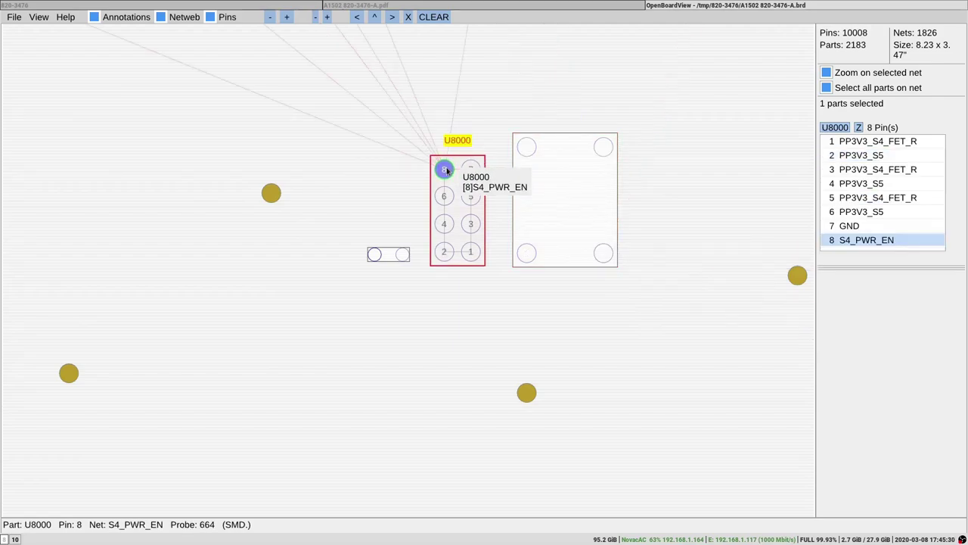
click(470, 171)
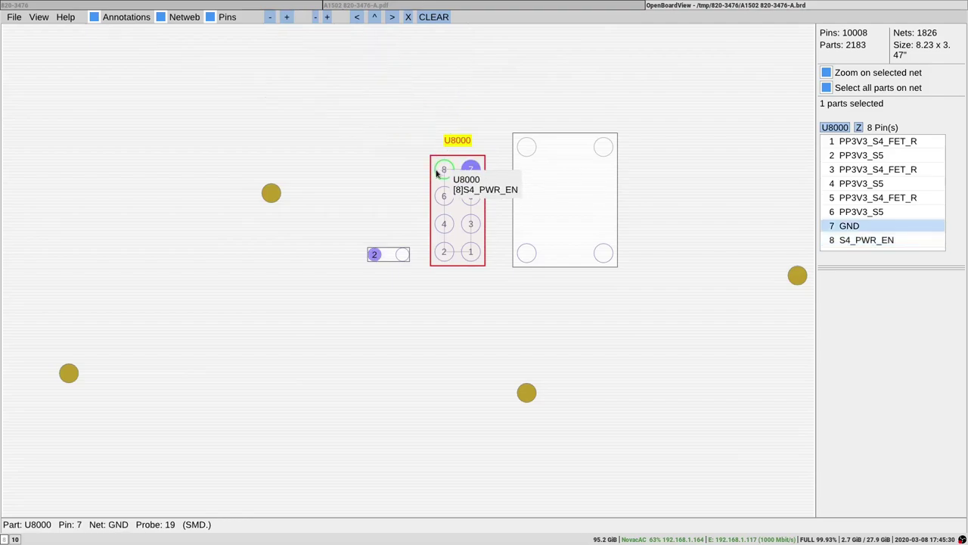
click(443, 170)
scroll(443, 173, down, 1)
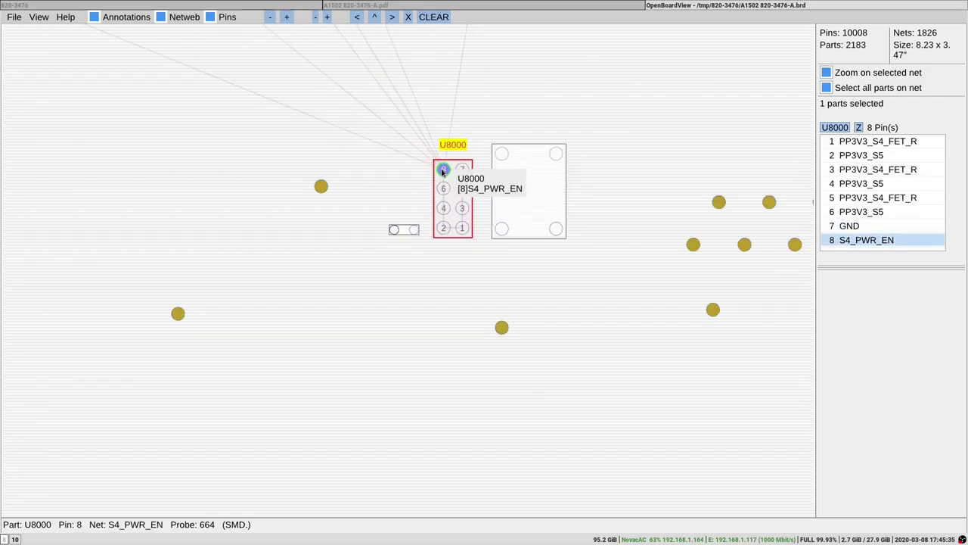
click(445, 168)
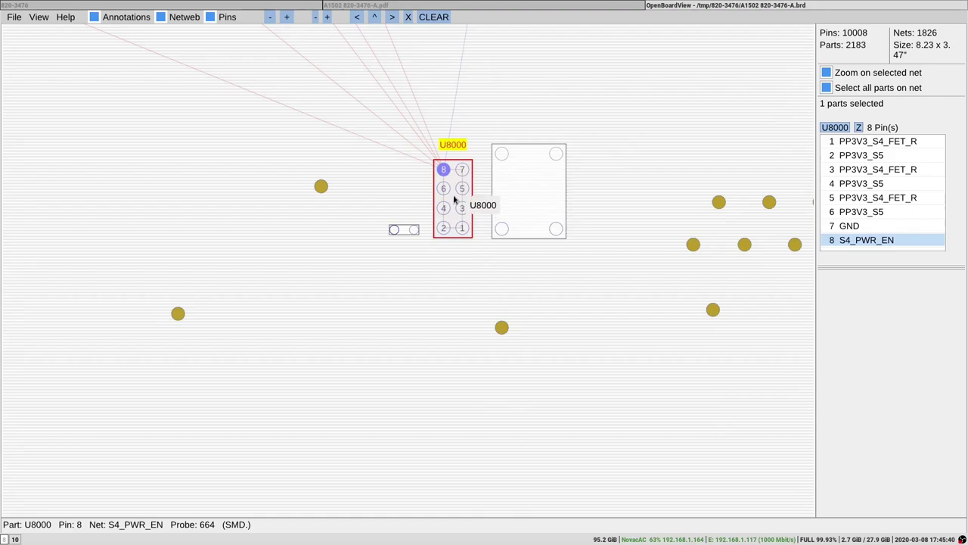
Step: Follow the S4_PWR_EN net from U8000 across the board and select the connected pin 2 of the small part up toward the board's middle
scroll(454, 199, down, 5)
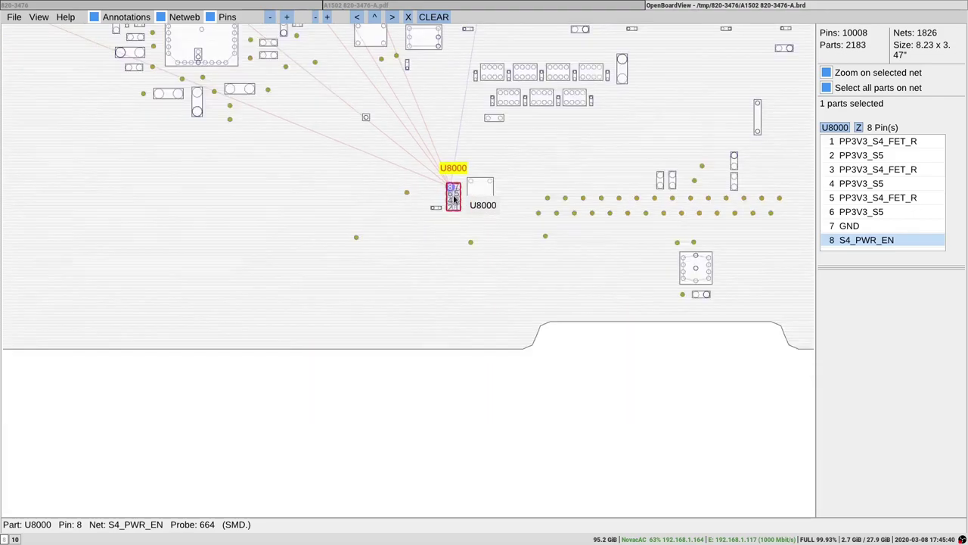
scroll(436, 160, up, 3)
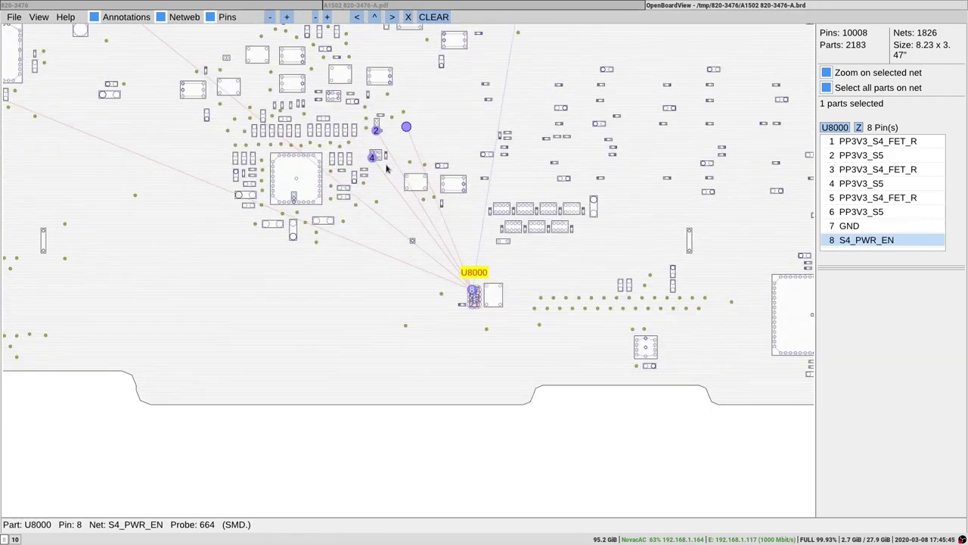
scroll(398, 140, up, 2)
scroll(398, 201, down, 5)
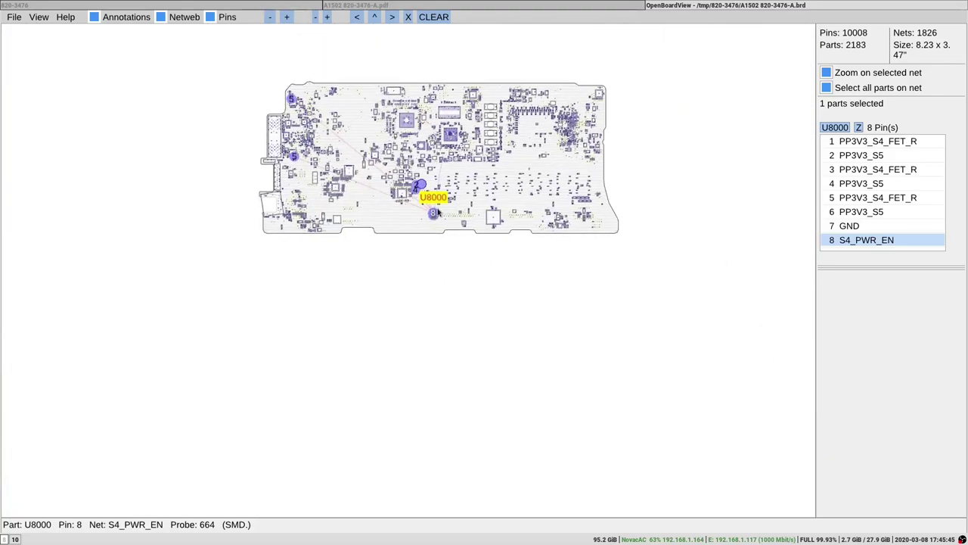
scroll(437, 213, up, 3)
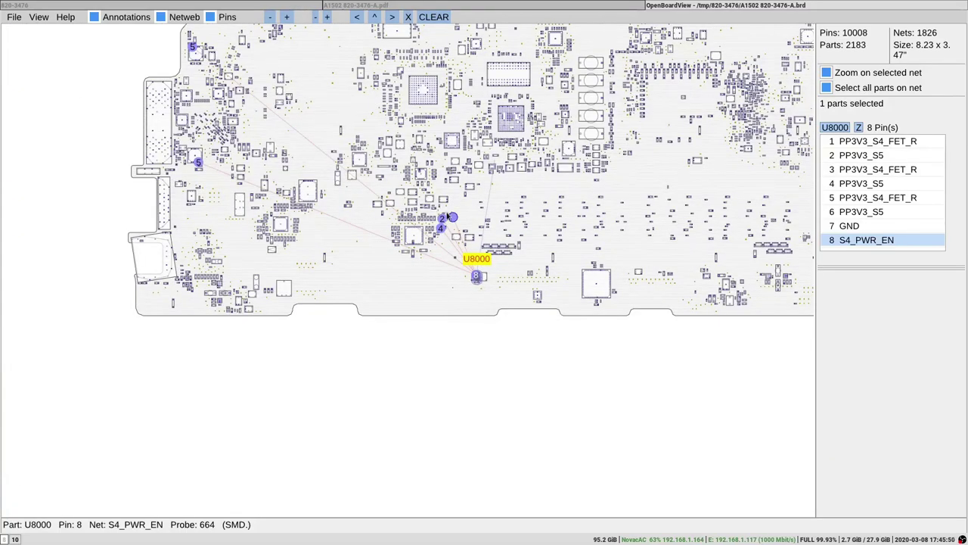
scroll(448, 217, up, 9)
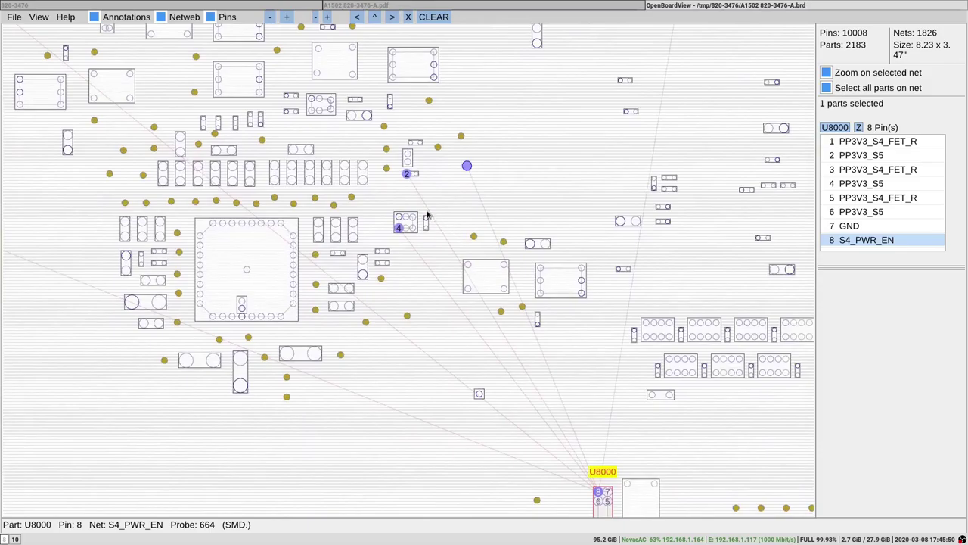
click(407, 174)
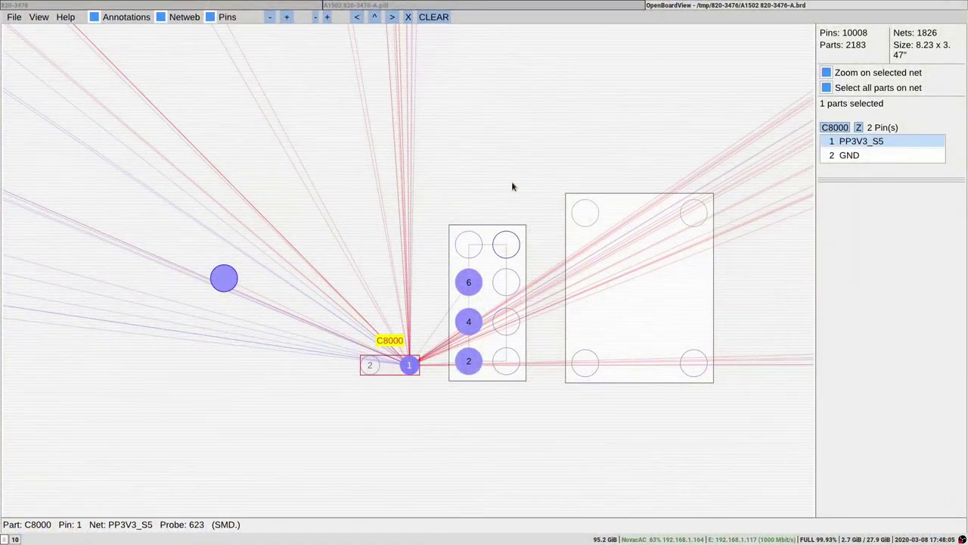
Step: Select pin 1 of R8000 to inspect the PP3V3_S4_FET_R net between it and U8000
scroll(515, 188, down, 1)
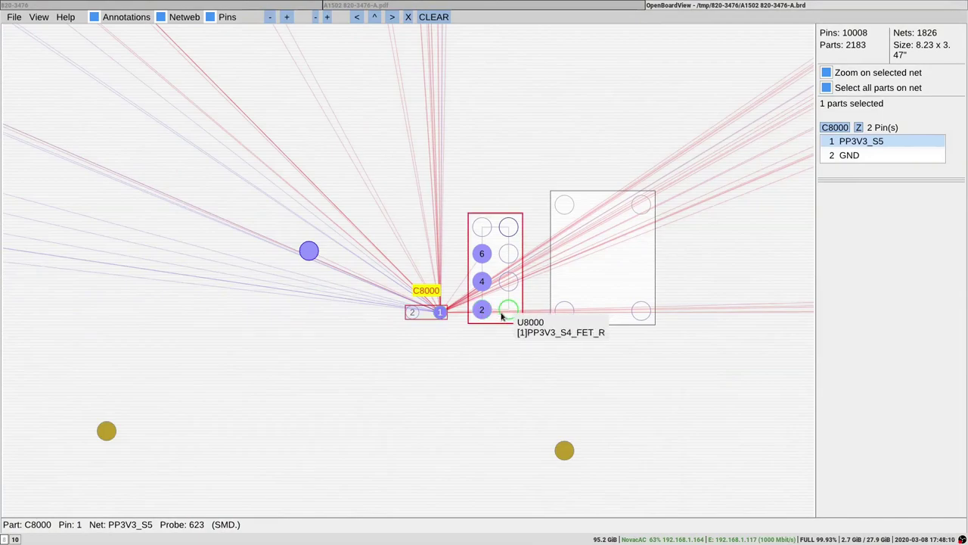
click(562, 311)
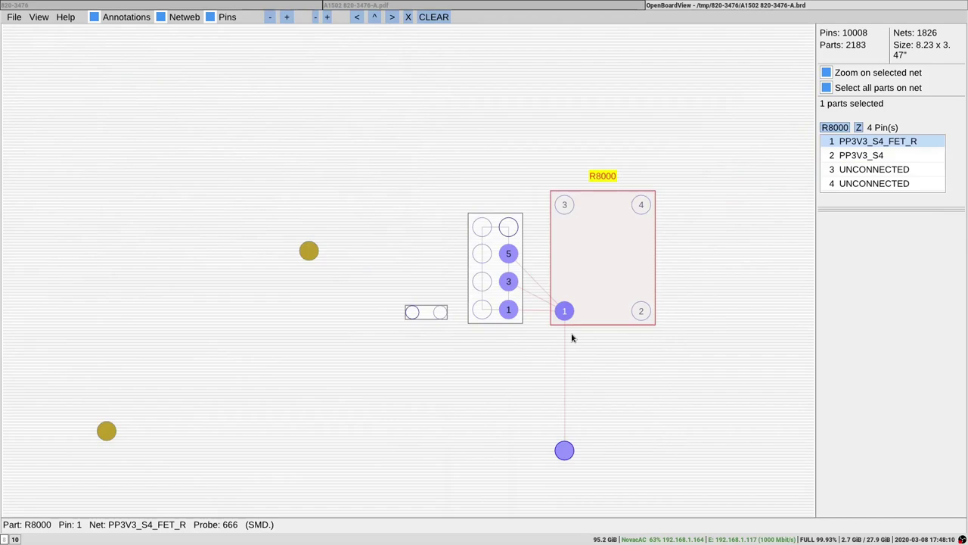
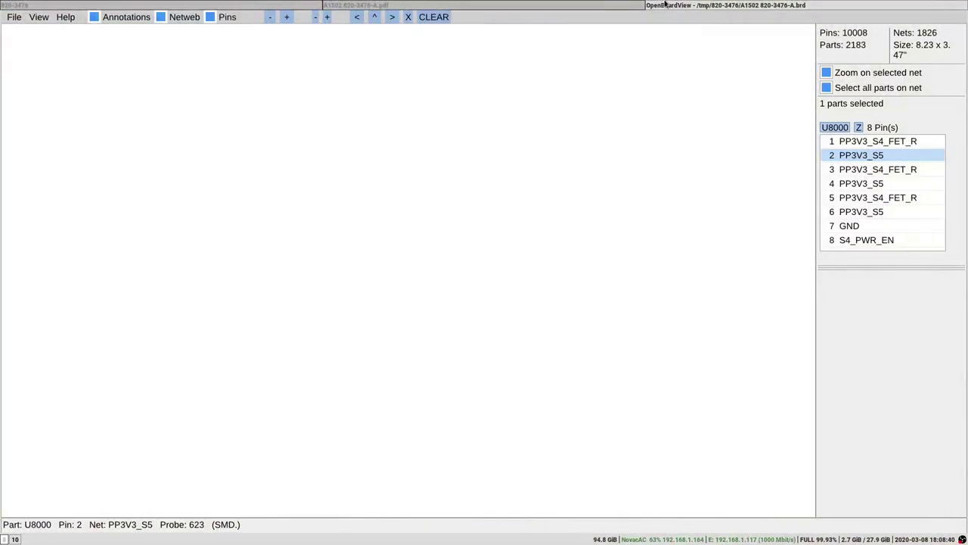
Step: Clear the U8000 selection and inspect the parts beside the audio connector, including R6680 pin 2, DZ6607 pin 2 and DZ6606 pin 2
click(408, 17)
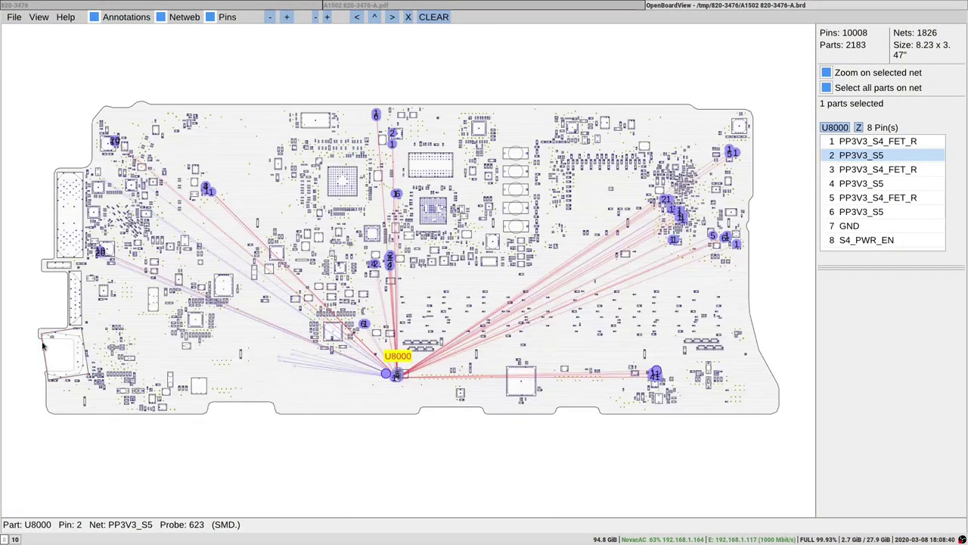
key(Escape)
scroll(43, 346, up, 6)
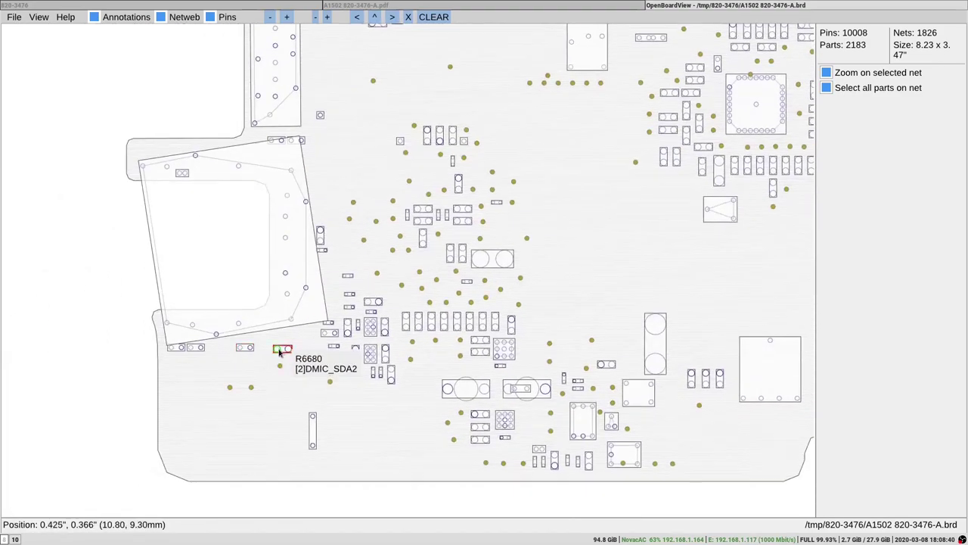
click(280, 350)
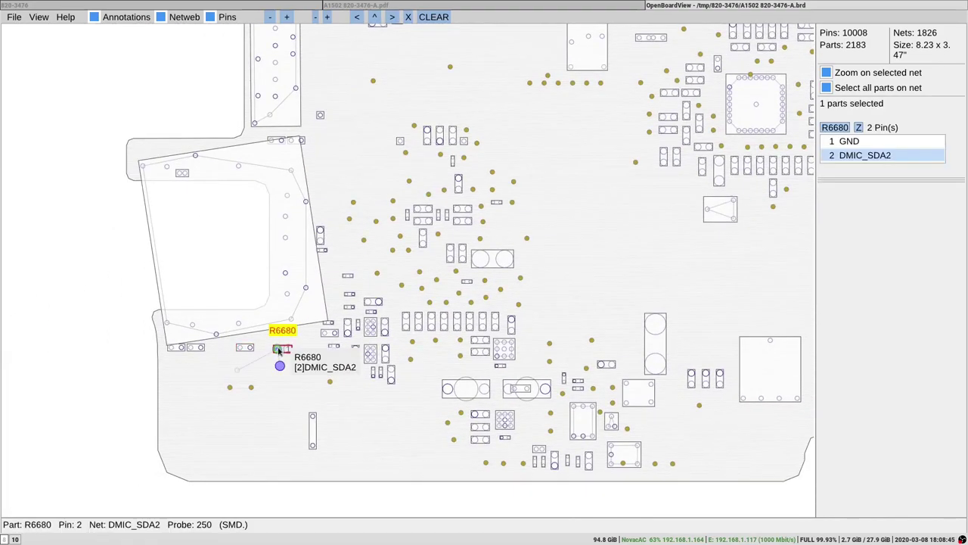
click(240, 349)
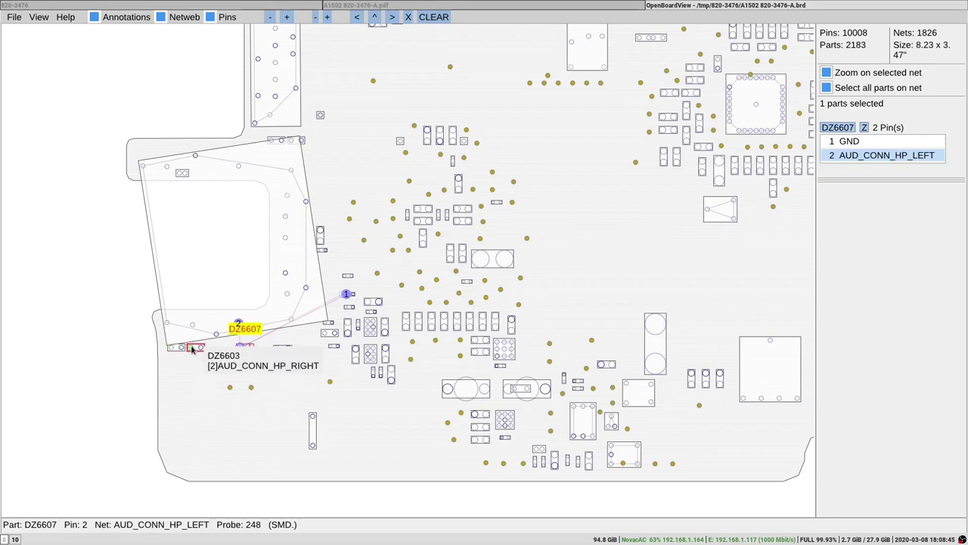
click(174, 348)
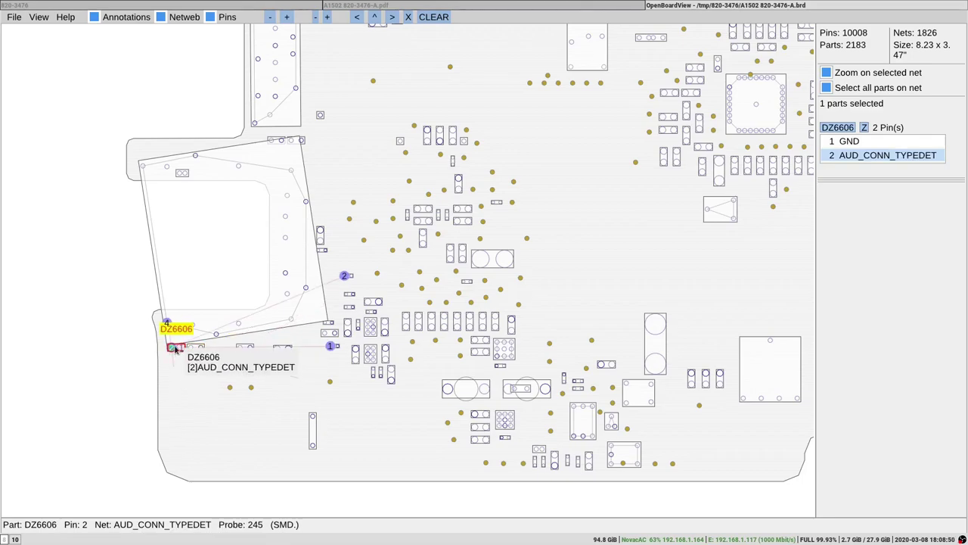
click(328, 340)
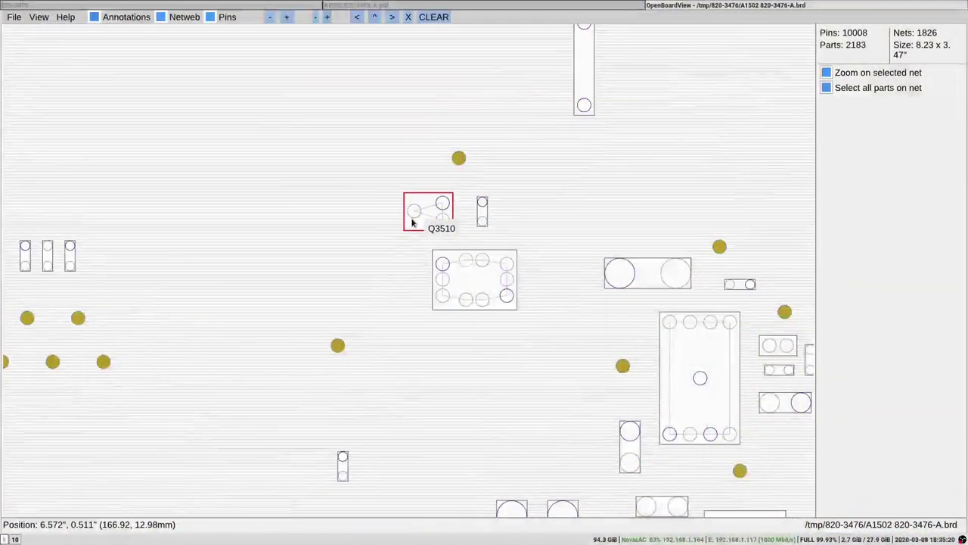
Step: Search components and nets for smc_onof and examine where its pins lie on this side of the board
key(ctrl+f)
text(smc)
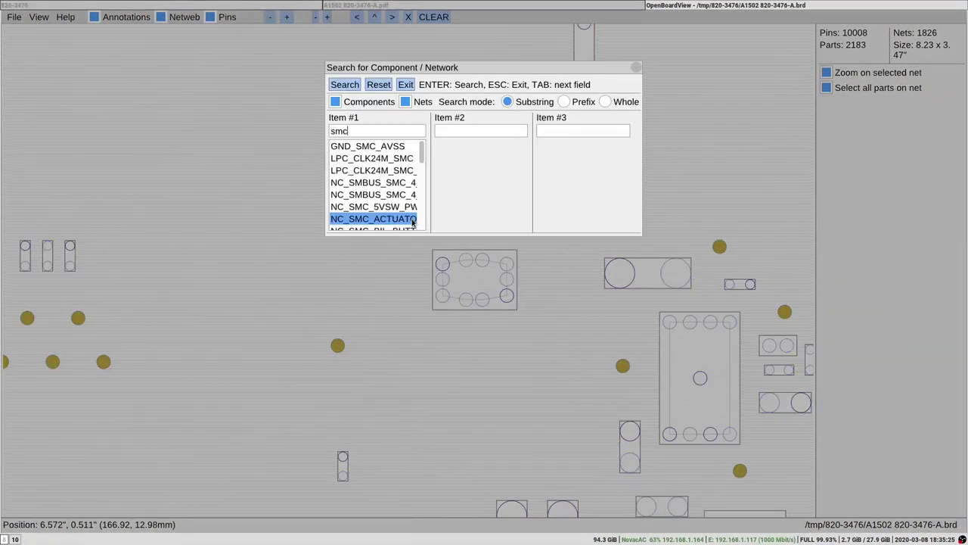
text(_onof)
key(Return)
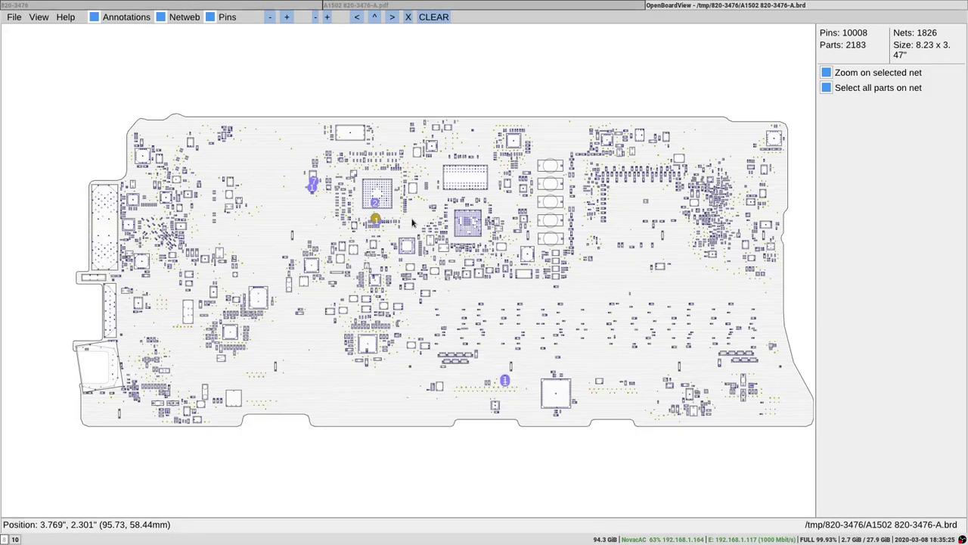
scroll(487, 370, up, 5)
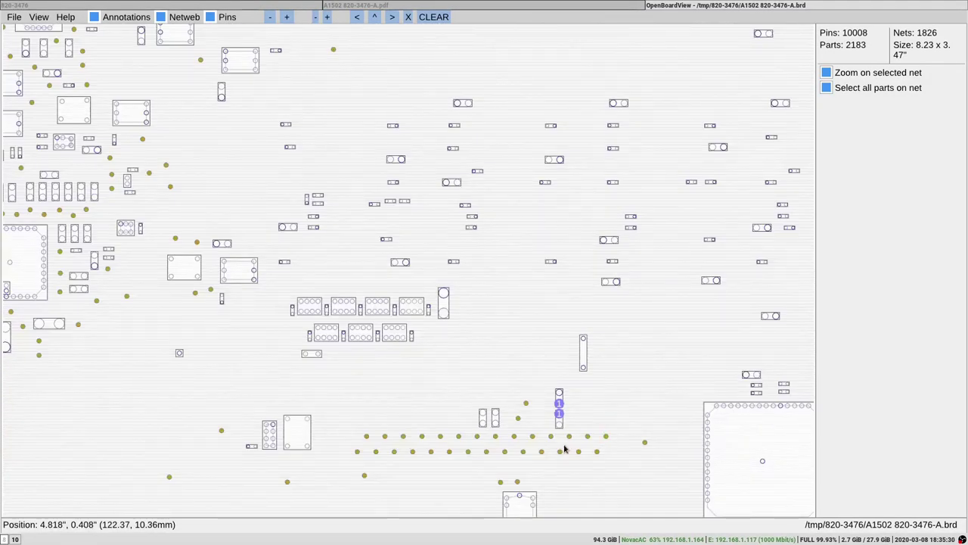
scroll(564, 449, down, 5)
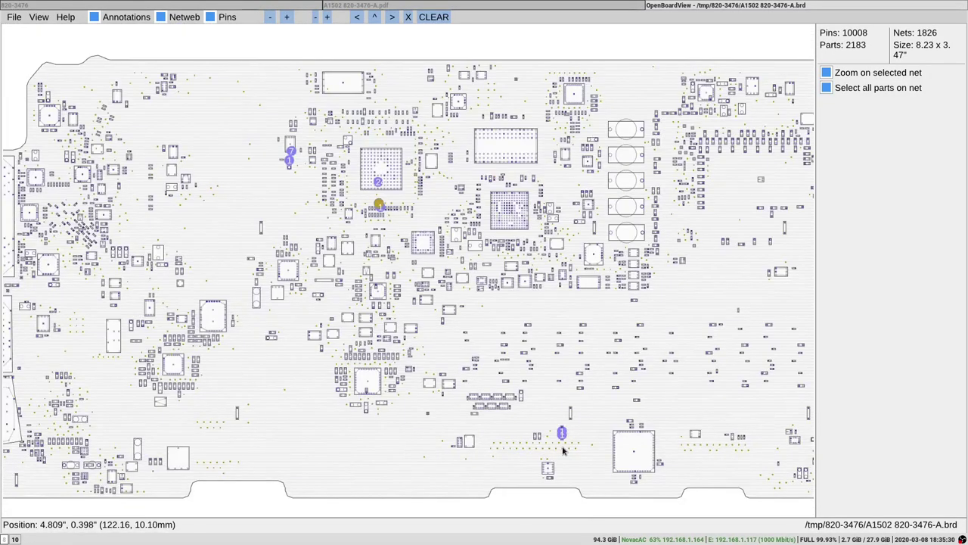
Step: Flip to the board's other side, locate the highlighted SMC_ONOFF_L resistor R5116 and compare its pins with those of neighbouring R5101
key(space)
scroll(563, 451, down, 5)
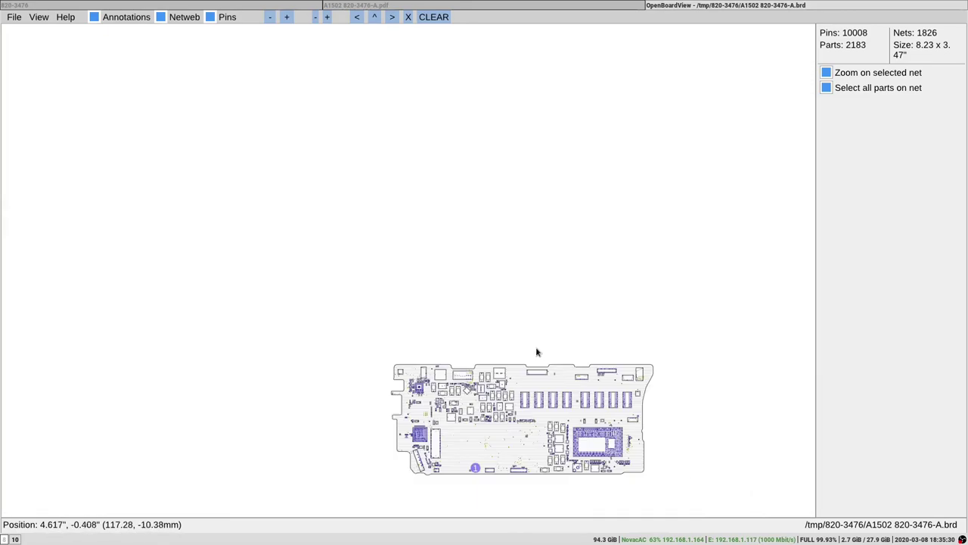
scroll(522, 424, up, 5)
drag(522, 423, 489, 315)
scroll(433, 333, up, 3)
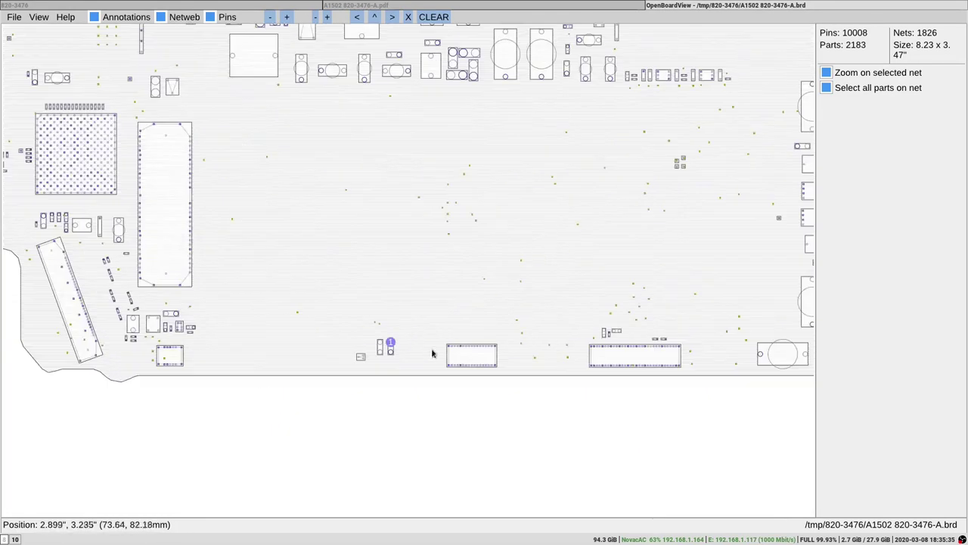
click(391, 348)
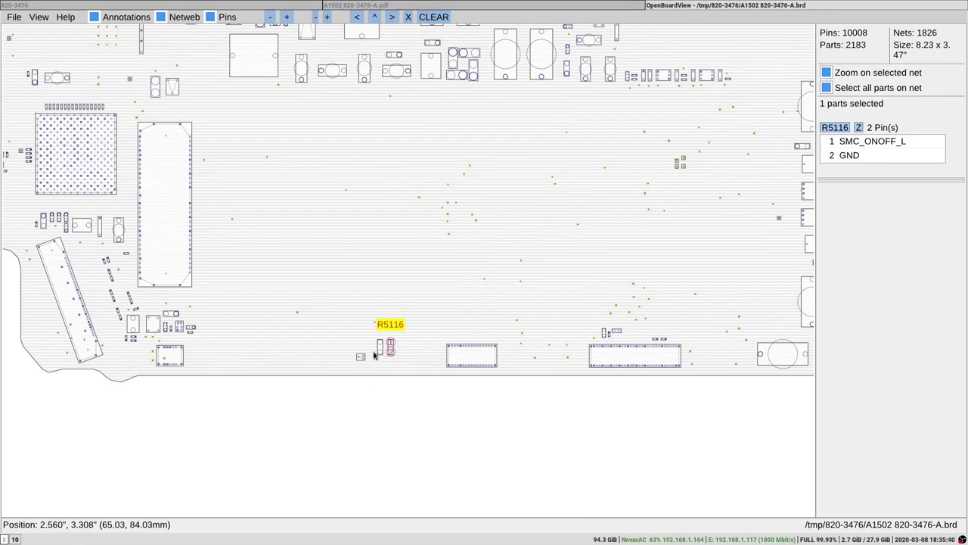
click(383, 346)
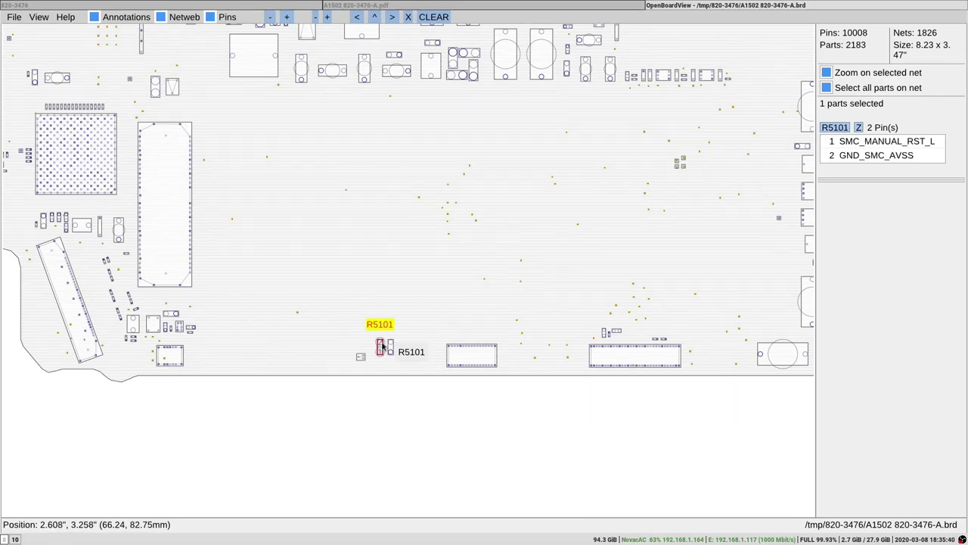
click(394, 349)
click(391, 348)
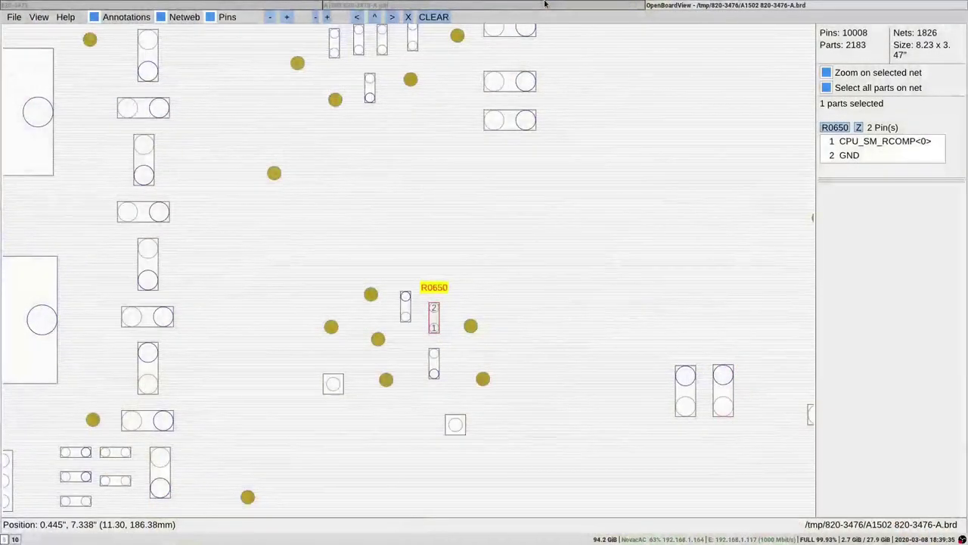
click(408, 313)
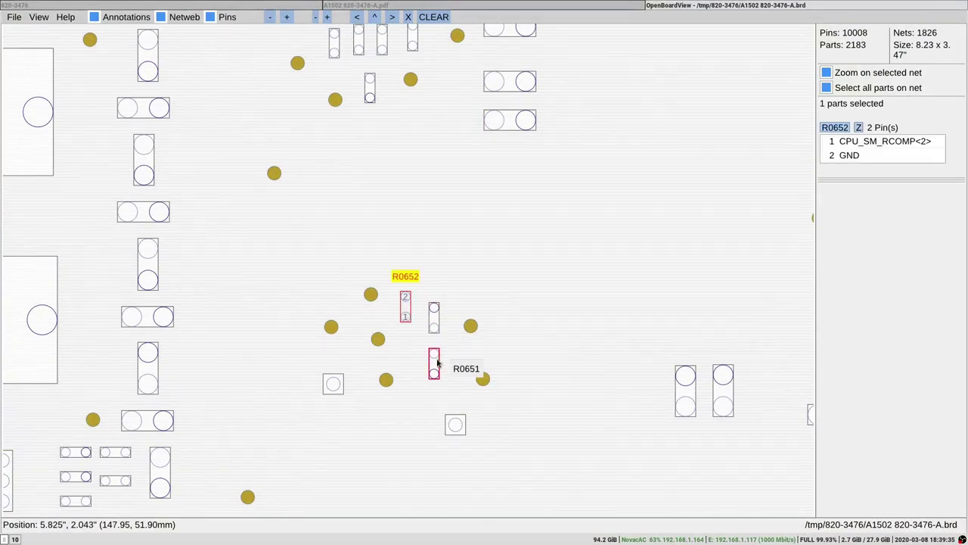
click(519, 5)
key(ctrl+f)
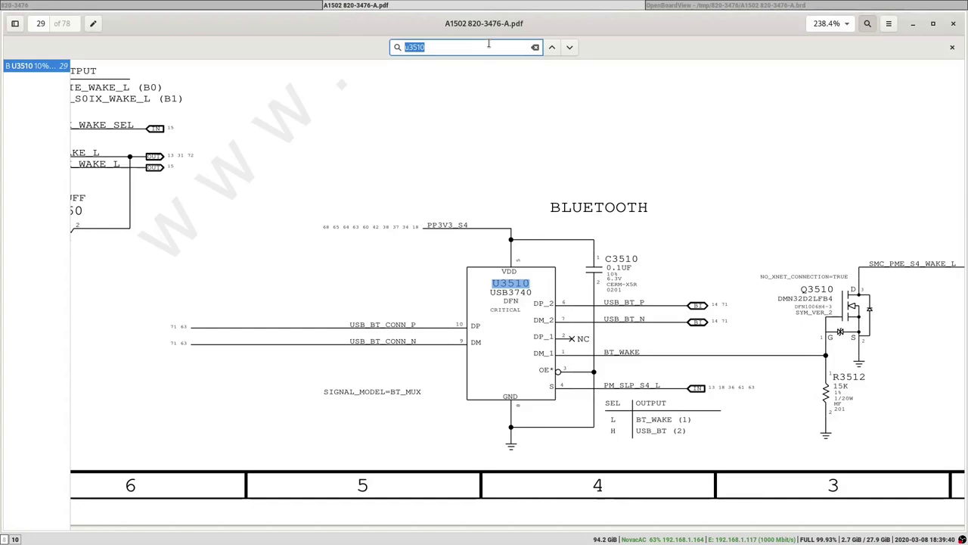
text(r0650)
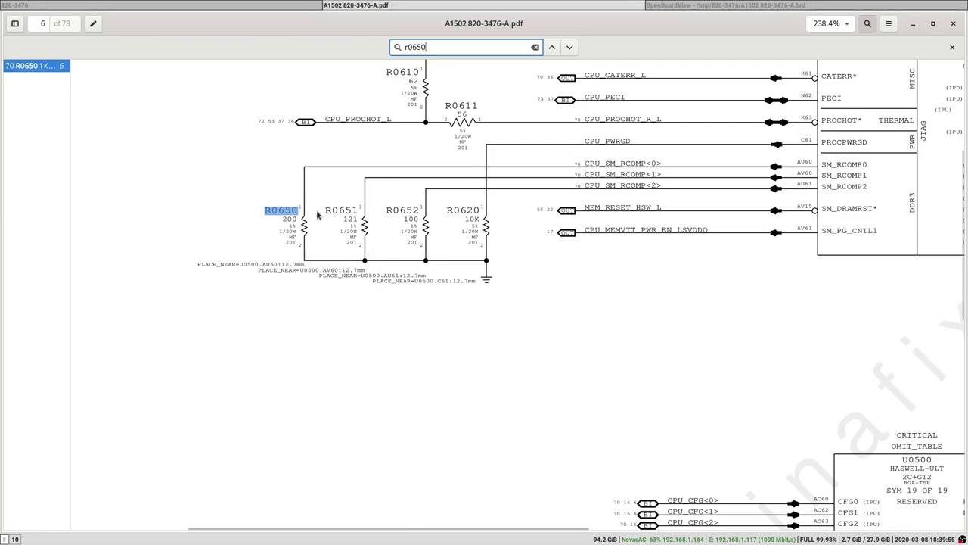
double_click(410, 219)
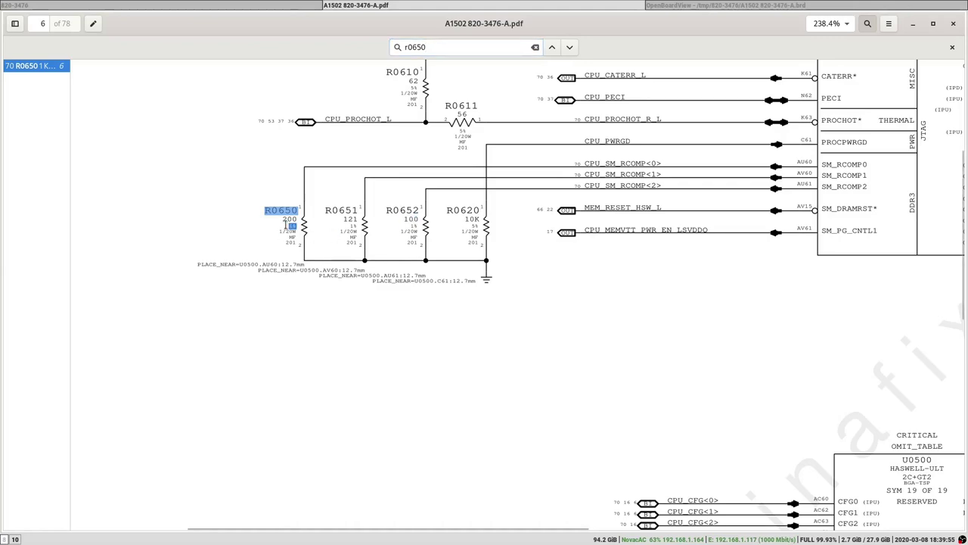
double_click(288, 219)
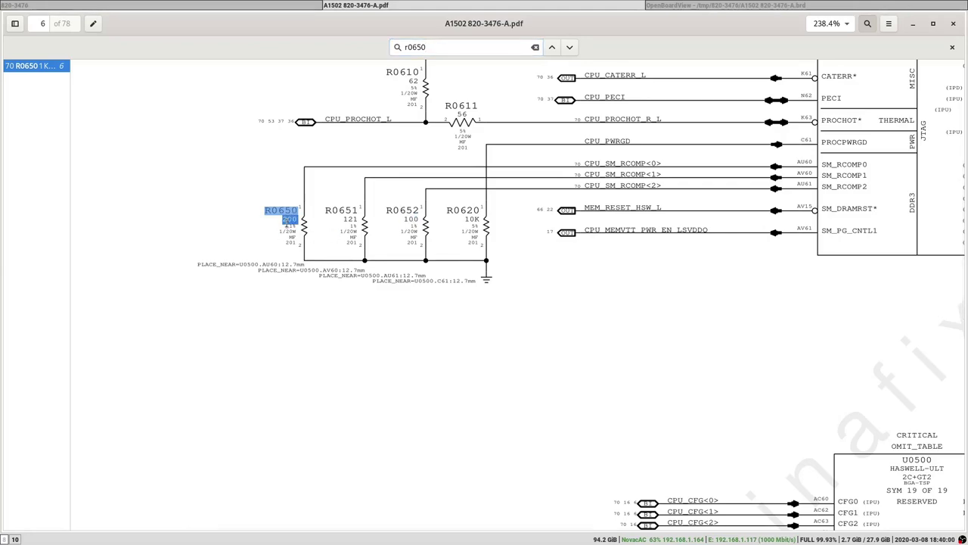
key(alt+Tab)
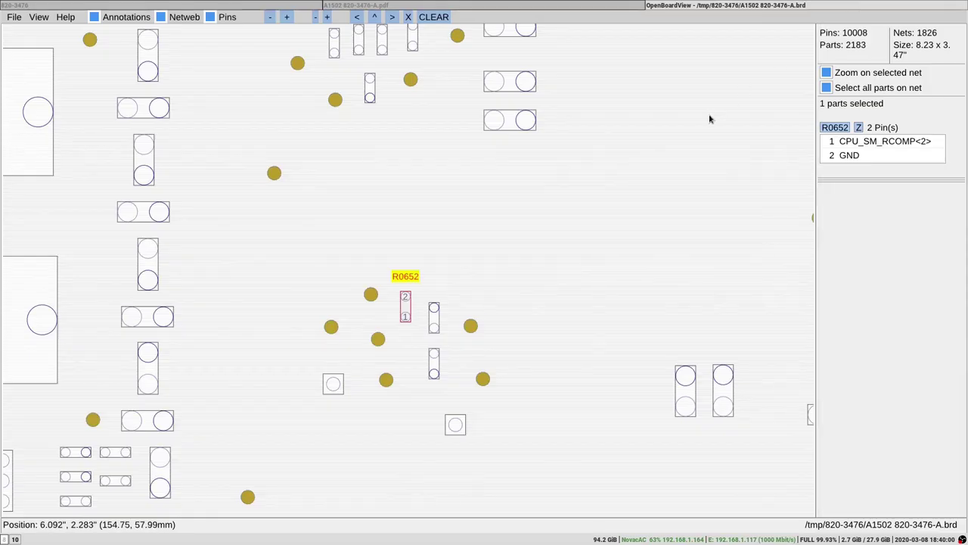